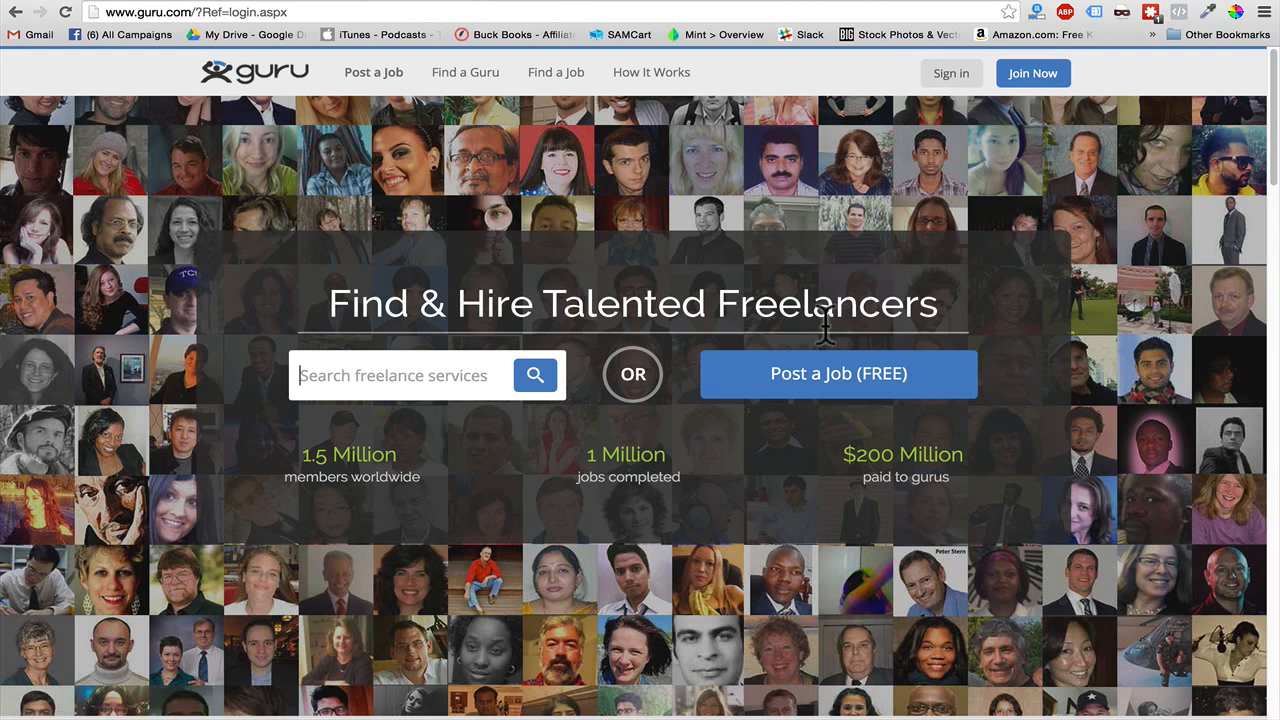
Start a free job posting and title it "Need Professional Non-Fiction Editor".
{"action": "left_click", "coordinate": [766, 372]}
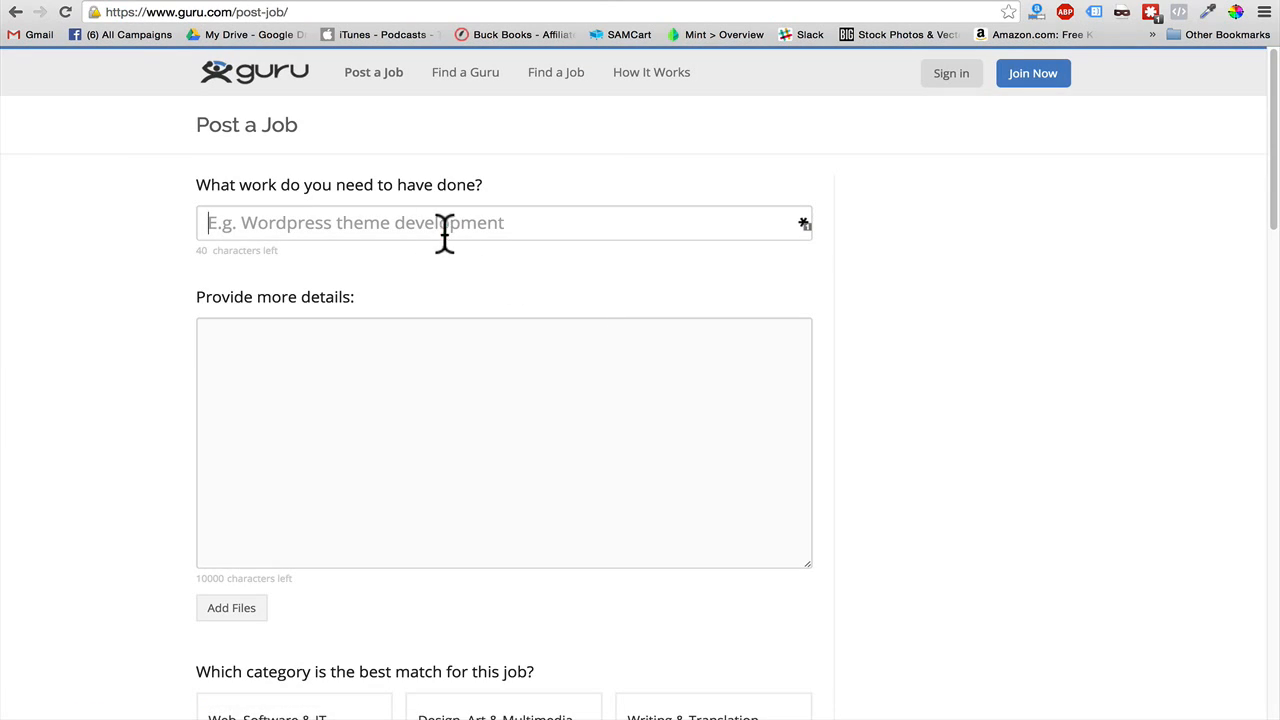
{"action": "left_click", "coordinate": [445, 233]}
{"action": "type", "text": "Need Fro"}
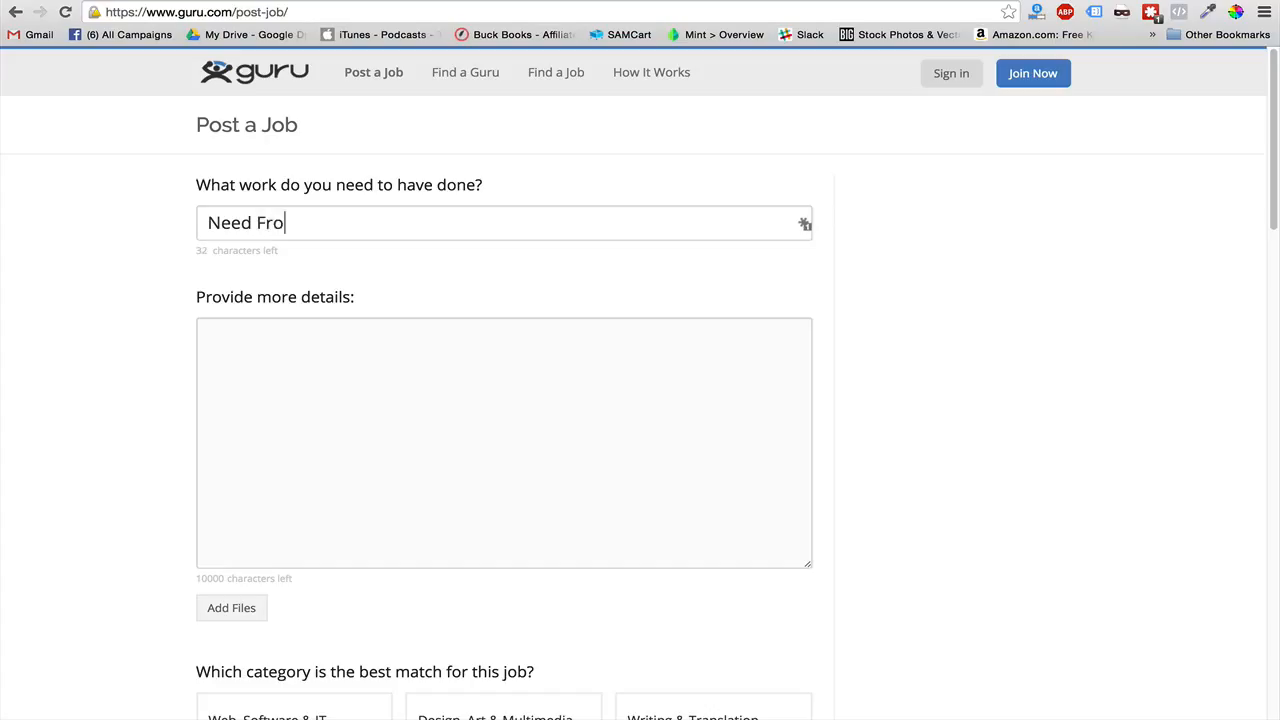
{"action": "key", "text": "BackSpace"}
{"action": "key", "text": "BackSpace"}
{"action": "key", "text": "BackSpace"}
{"action": "type", "text": "Professional"}
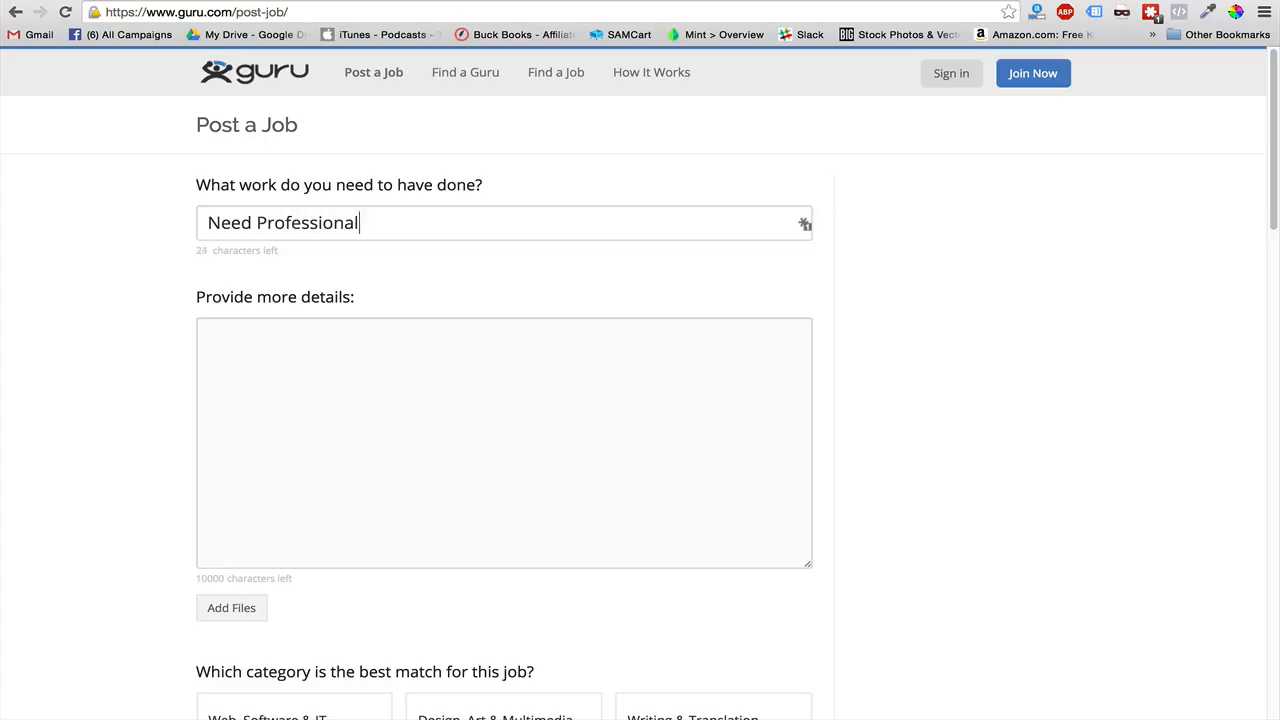
{"action": "type", "text": " Non-Fiiction Editor"}
Fill the job details with five questions on specialty, editing experience, rate per 10,000 words, delivery within 2 weeks (4 weeks max) and at least 3 references.
{"action": "left_click", "coordinate": [449, 340]}
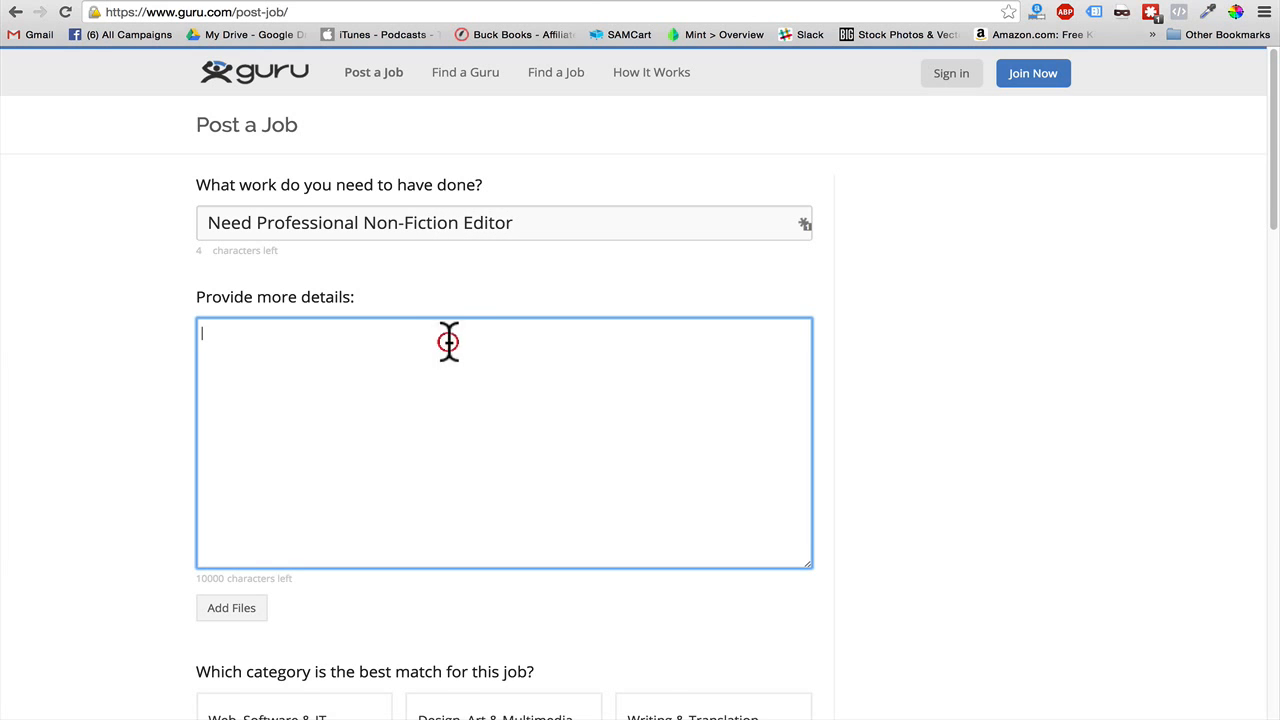
{"action": "scroll", "coordinate": [414, 349], "scroll_direction": "down", "scroll_amount": 3}
{"action": "scroll", "coordinate": [369, 269], "scroll_direction": "up", "scroll_amount": 2}
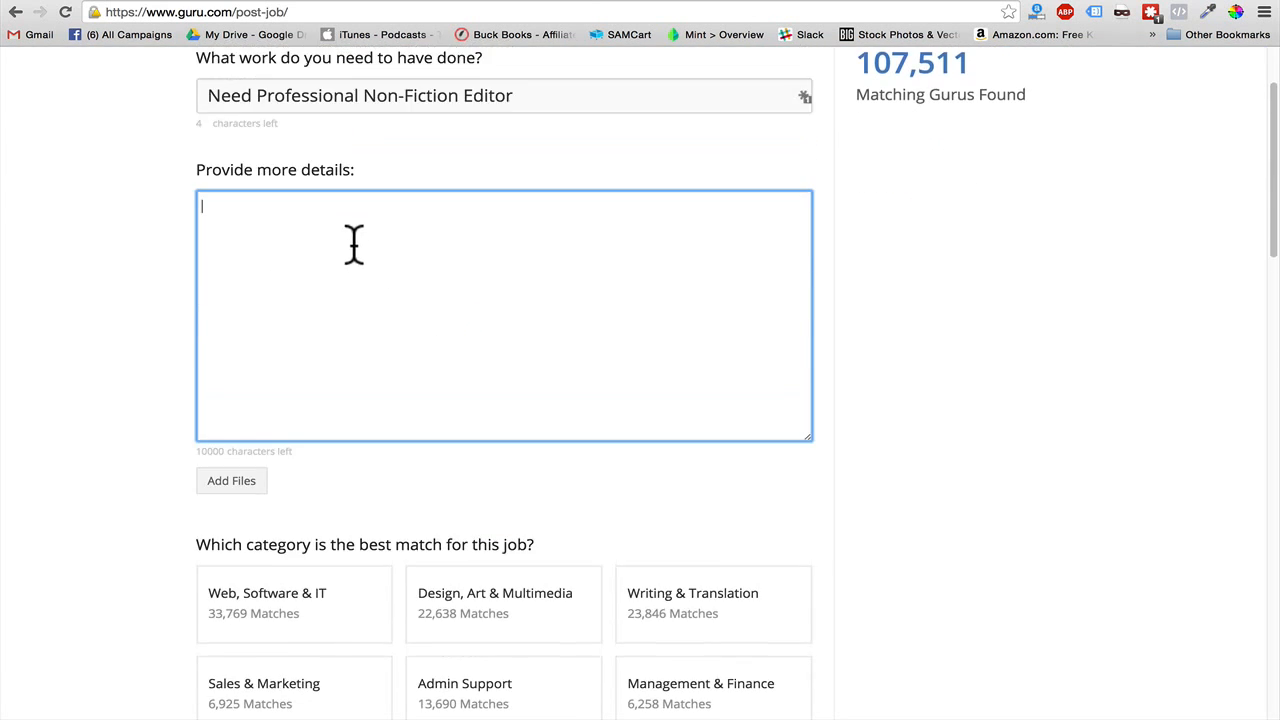
{"action": "type", "text": "What is your specialty?  How long have you been editing professionally?  What is your editing rate/fee per 10,000 words?  Can you guarantee delivery within 2 weeks (4 weeks max)?  Can I see your list of at least 3 references, preferably from past clients?"}
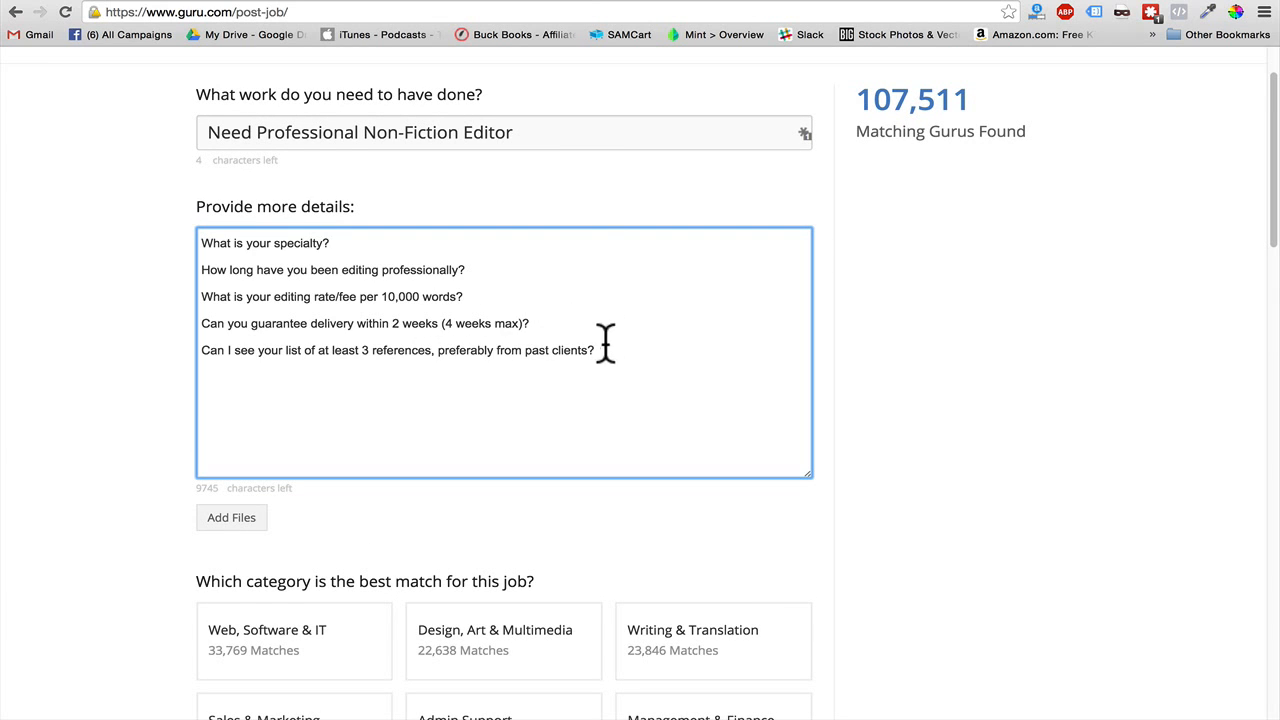
{"action": "left_click_drag", "start_coordinate": [597, 350], "coordinate": [191, 243]}
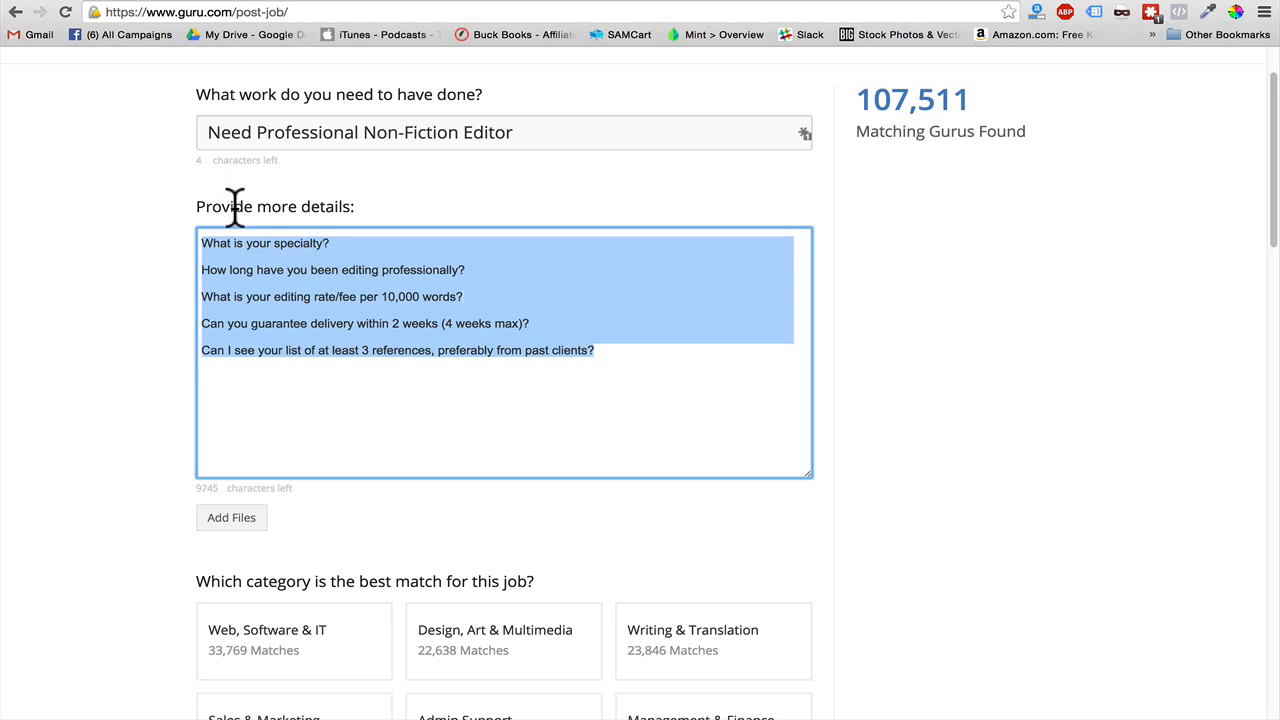
{"action": "left_click", "coordinate": [234, 262]}
{"action": "left_click_drag", "start_coordinate": [705, 375], "coordinate": [77, 200]}
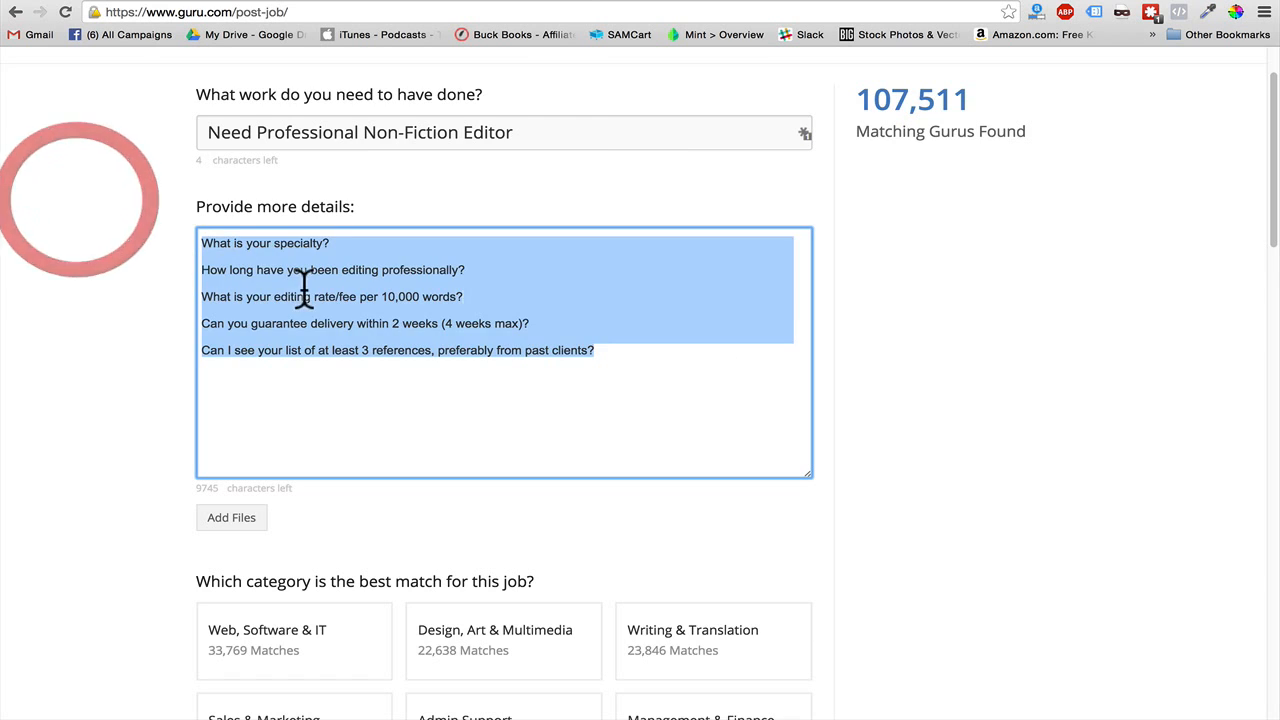
{"action": "left_click", "coordinate": [342, 295]}
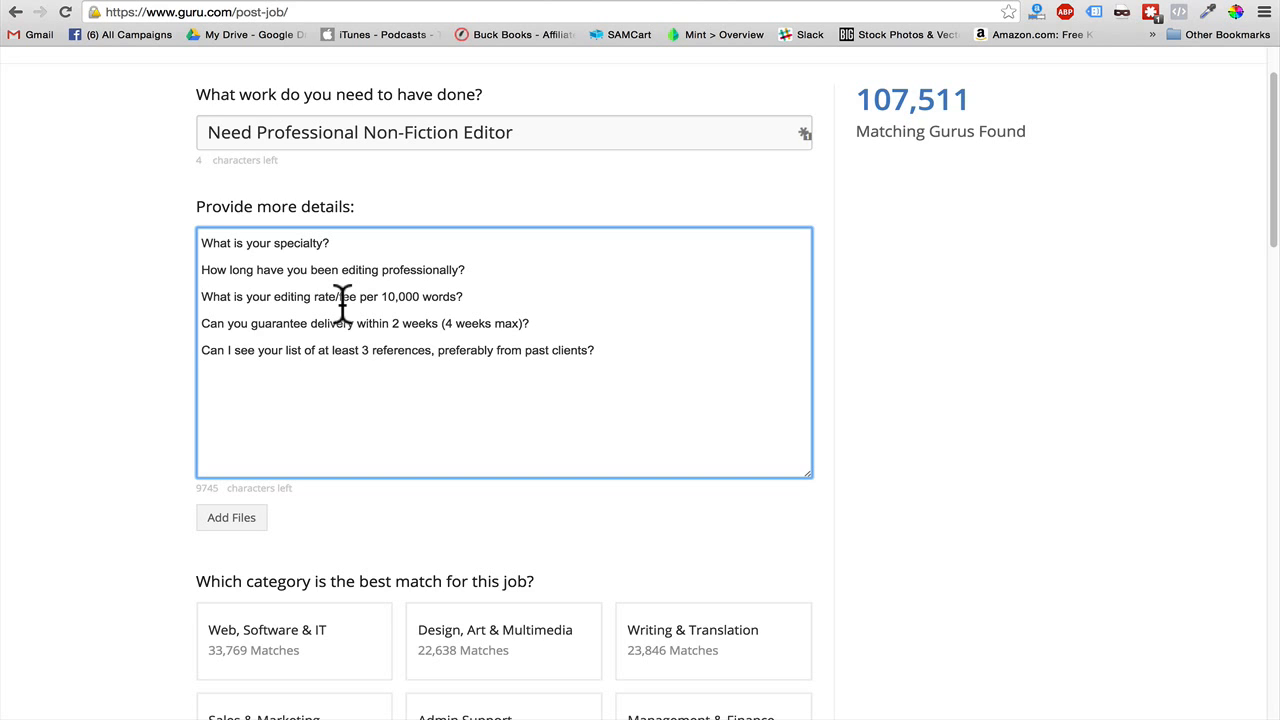
Insert a blank line above "What is your specialty?" in the job details and place the cursor there.
{"action": "left_click", "coordinate": [201, 243]}
{"action": "key", "text": "Return"}
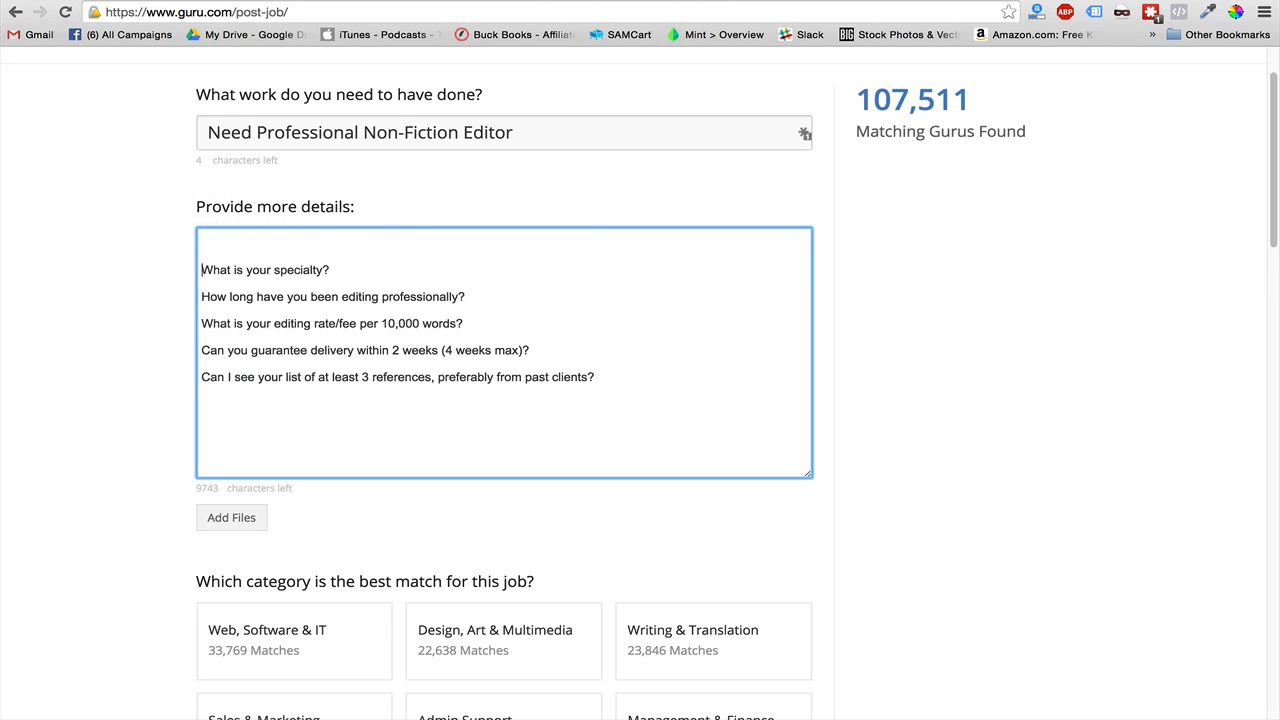
{"action": "key", "text": "Up"}
{"action": "key", "text": "Up"}
Choose Writing & Translation as the best matching category for the job.
{"action": "scroll", "coordinate": [345, 260], "scroll_direction": "down", "scroll_amount": 1}
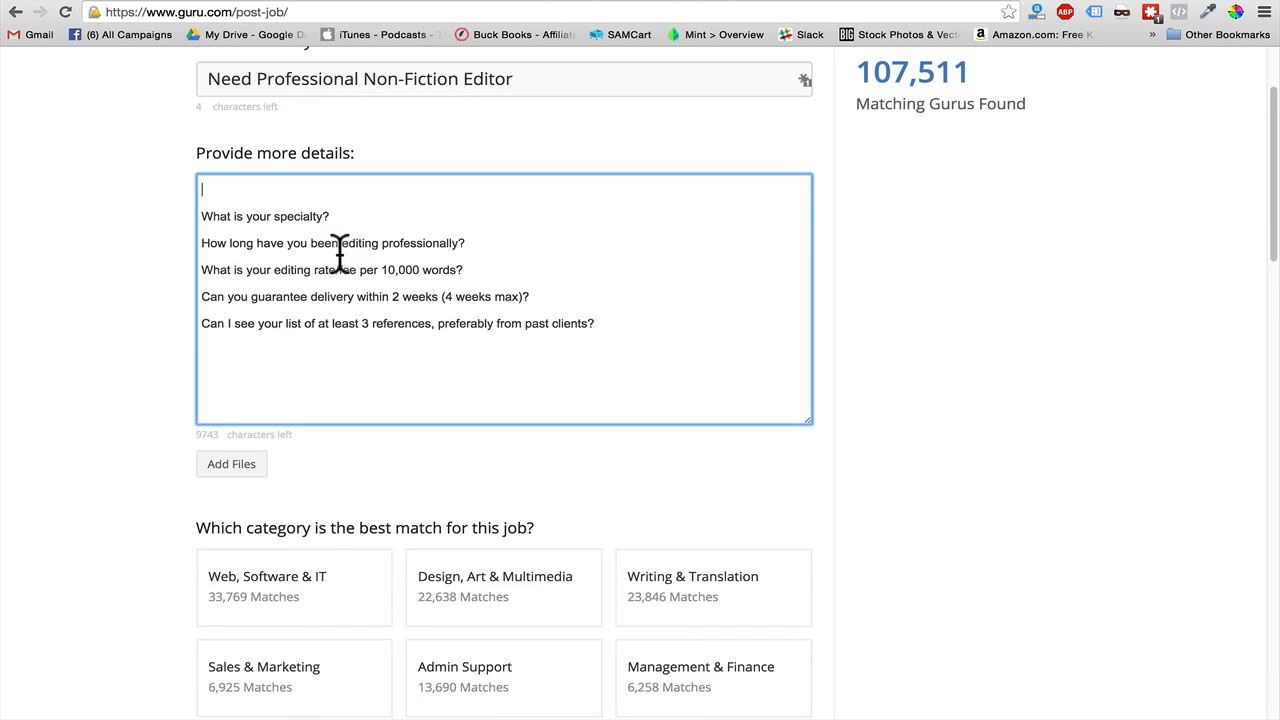
{"action": "scroll", "coordinate": [340, 252], "scroll_direction": "down", "scroll_amount": 2}
{"action": "scroll", "coordinate": [300, 420], "scroll_direction": "up", "scroll_amount": 1}
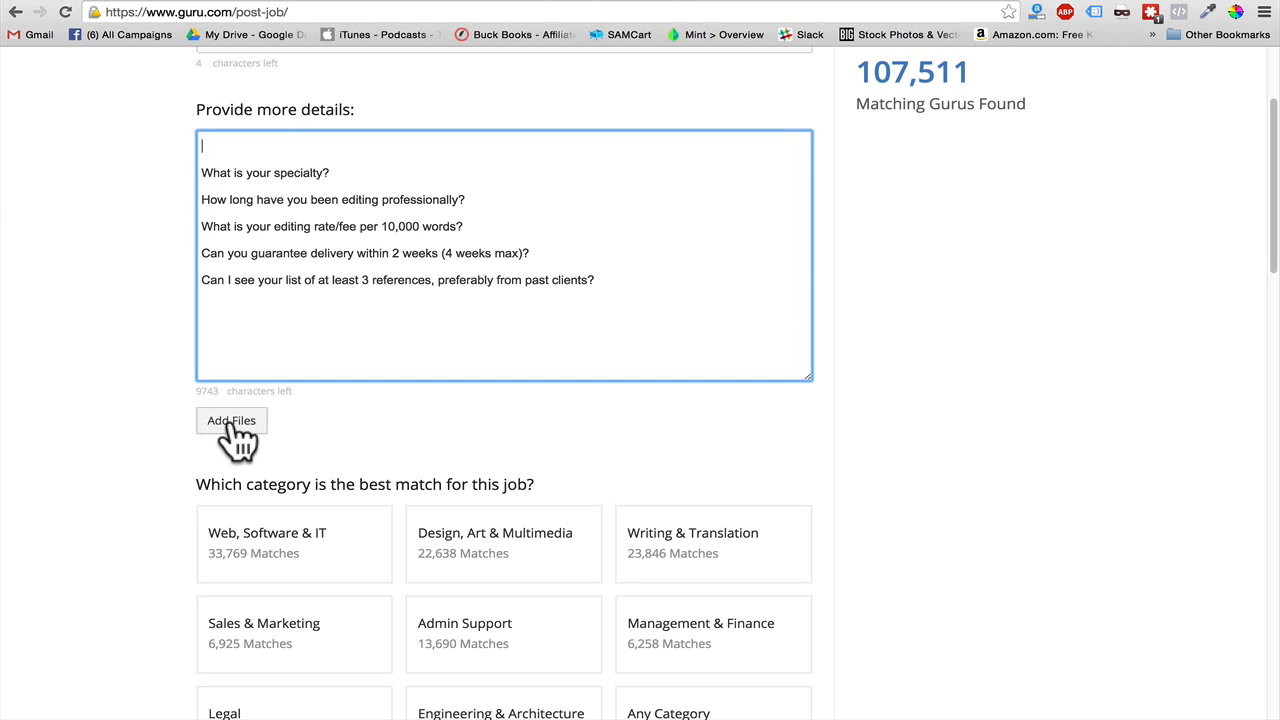
{"action": "scroll", "coordinate": [365, 410], "scroll_direction": "down", "scroll_amount": 1}
{"action": "scroll", "coordinate": [364, 413], "scroll_direction": "down", "scroll_amount": 4}
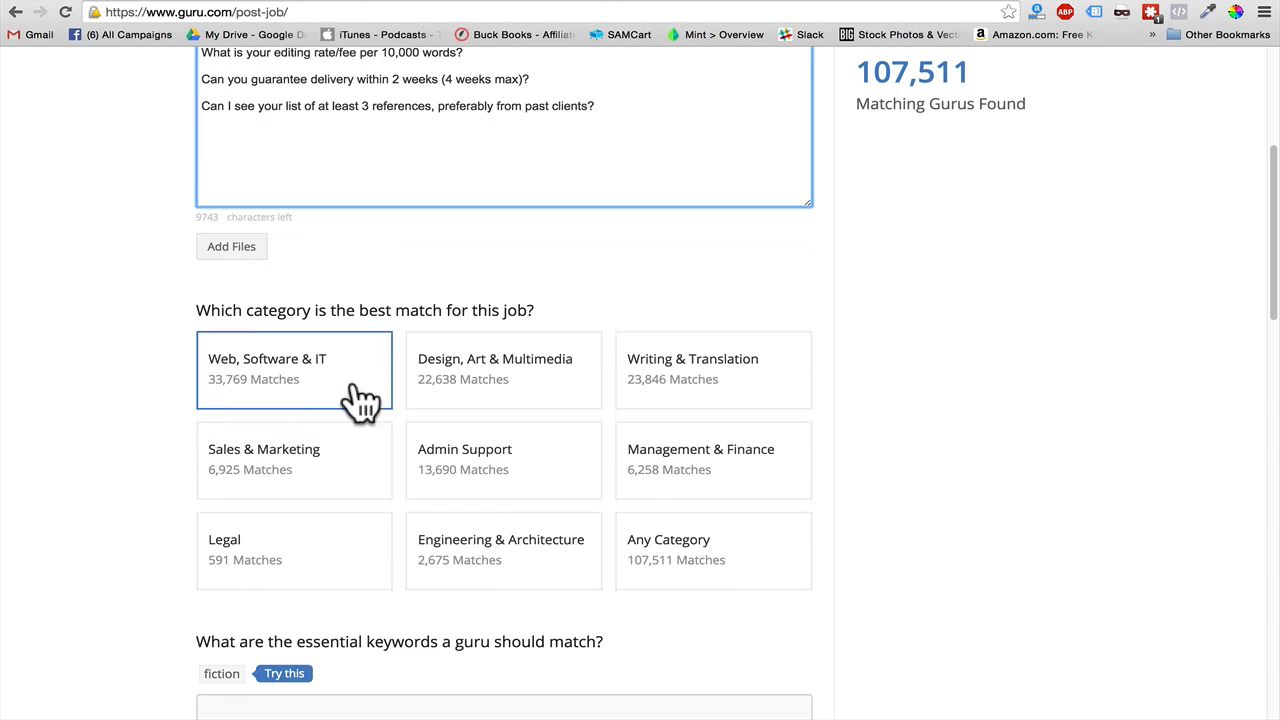
{"action": "left_click_drag", "start_coordinate": [196, 305], "coordinate": [401, 300]}
{"action": "left_click", "coordinate": [480, 302]}
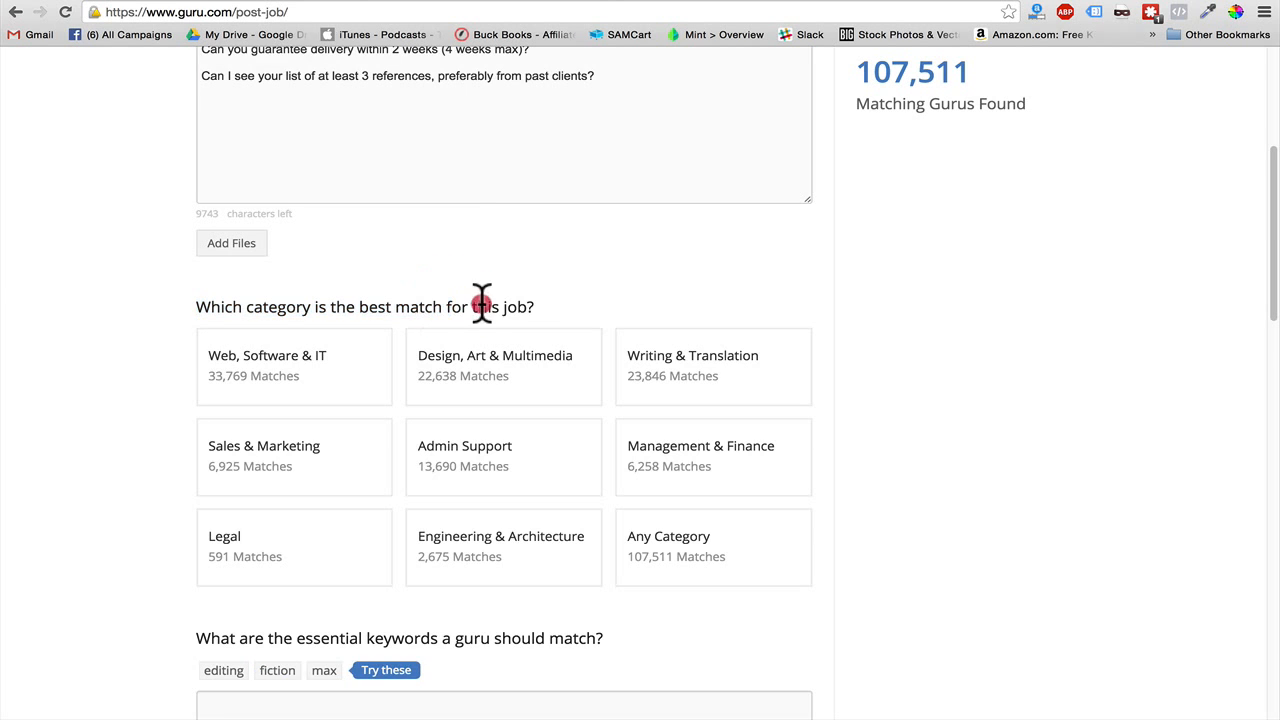
{"action": "scroll", "coordinate": [470, 320], "scroll_direction": "down", "scroll_amount": 3}
{"action": "scroll", "coordinate": [600, 400], "scroll_direction": "down", "scroll_amount": 1}
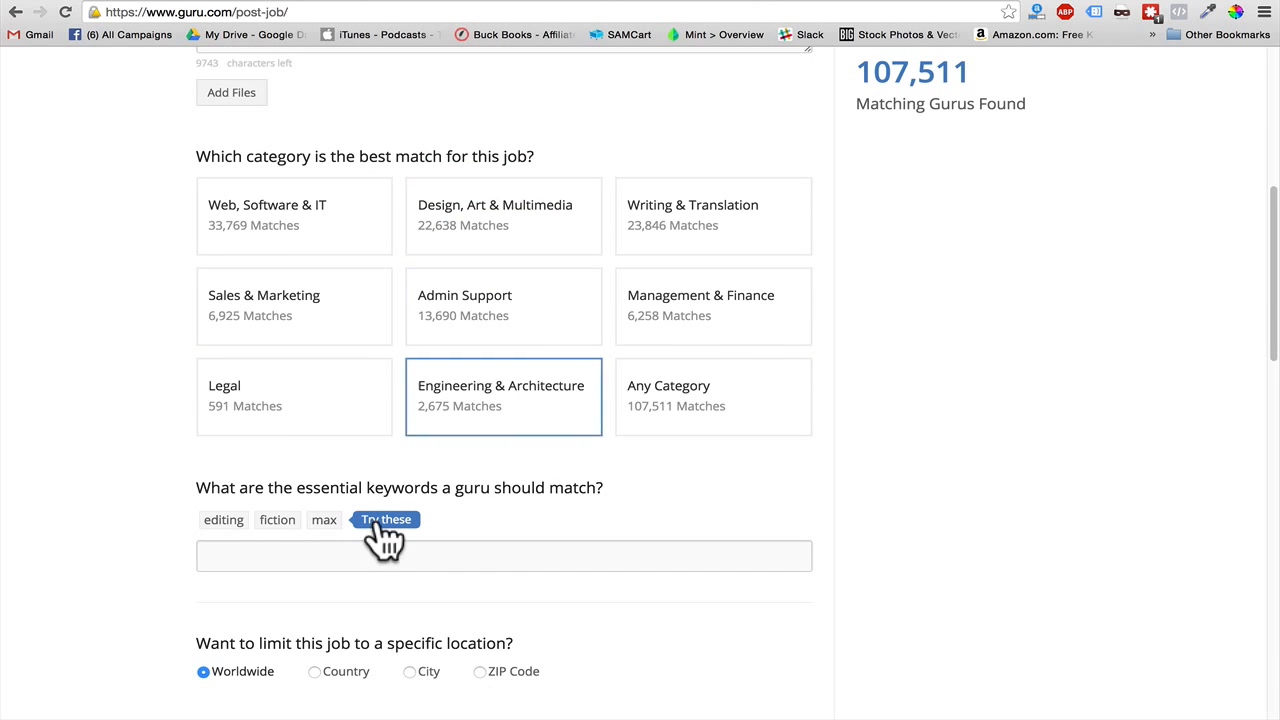
{"action": "left_click", "coordinate": [690, 232]}
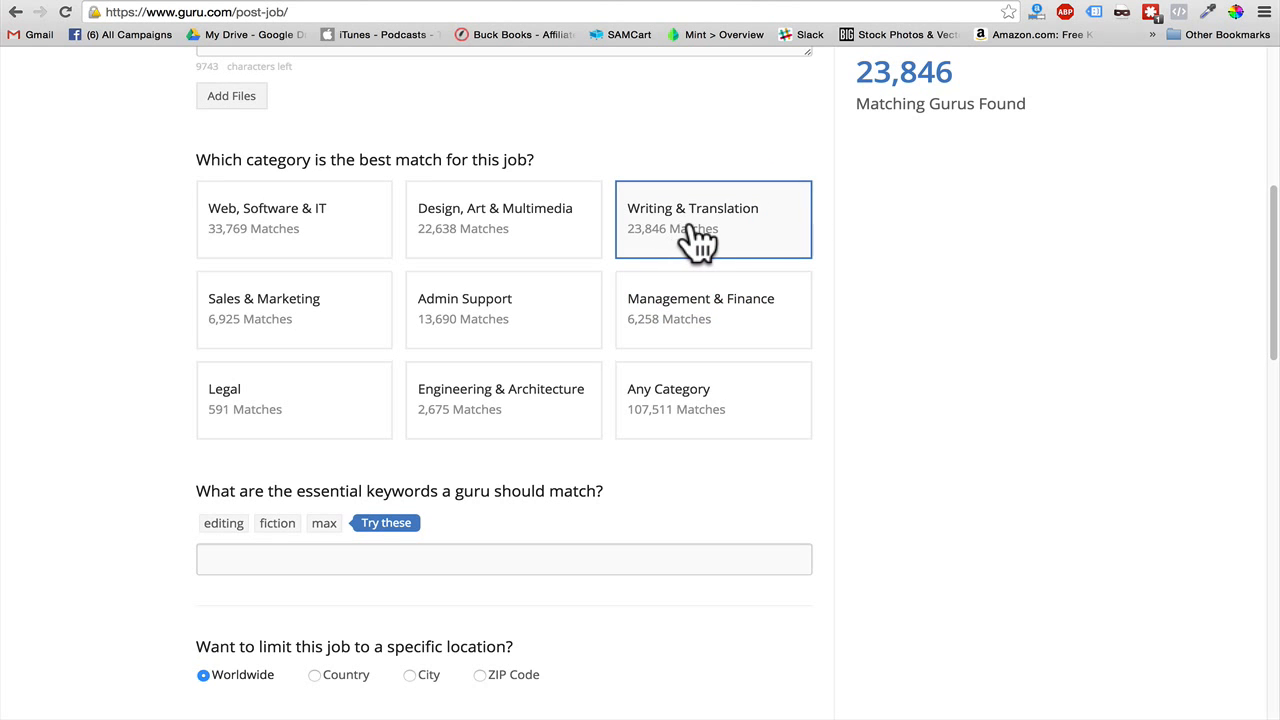
Add the essential keywords editing, nonfiction, non-fiction and fiction for matching gurus.
{"action": "scroll", "coordinate": [690, 232], "scroll_direction": "down", "scroll_amount": 3}
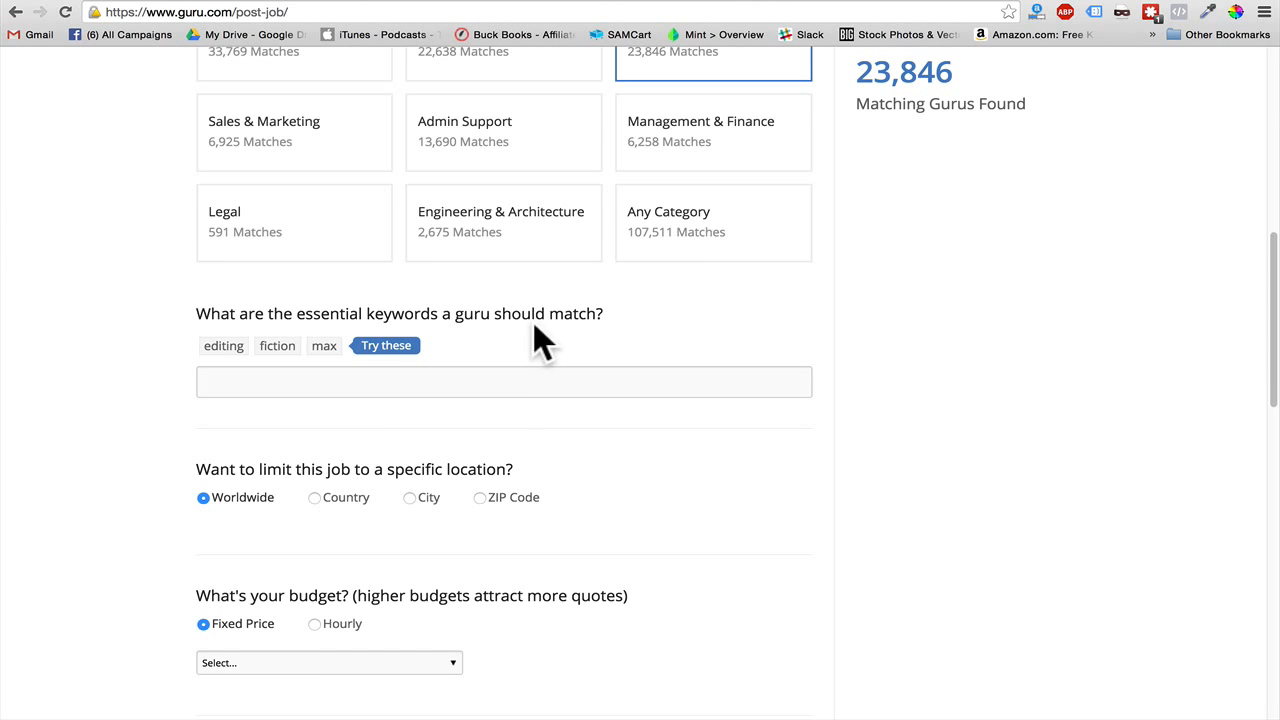
{"action": "left_click", "coordinate": [545, 377]}
{"action": "left_click", "coordinate": [224, 345]}
{"action": "left_click", "coordinate": [378, 392]}
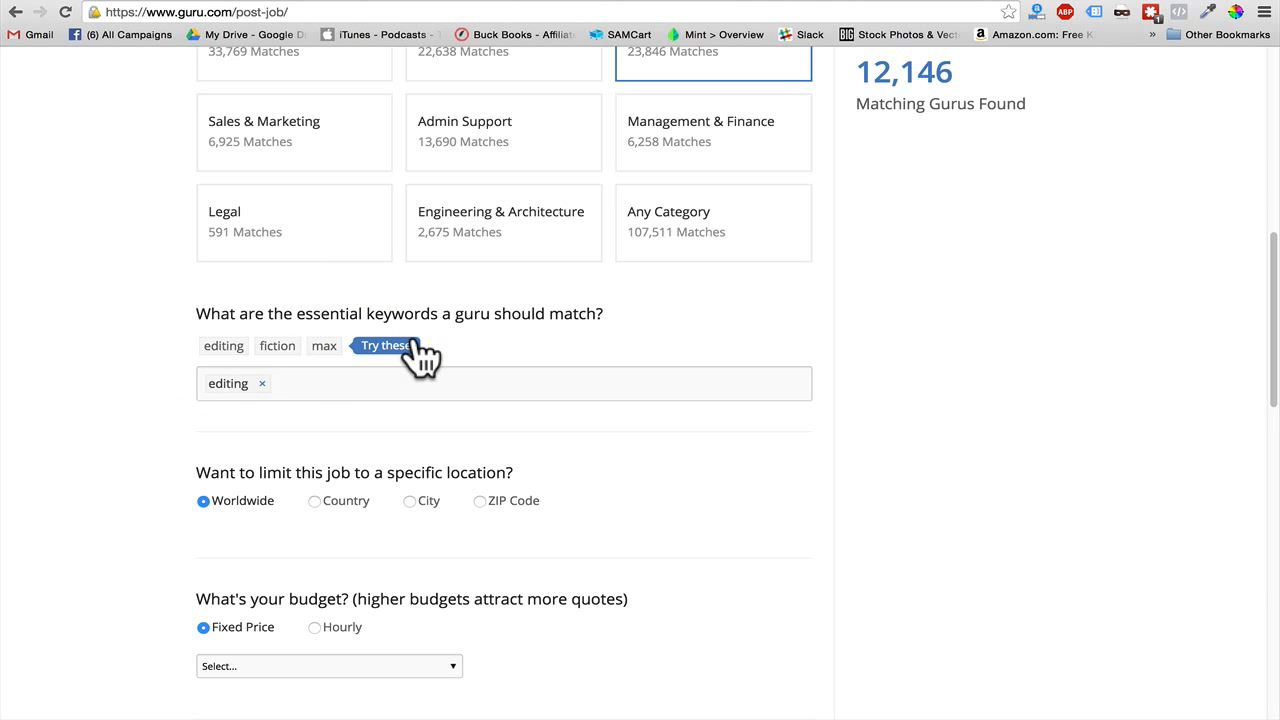
{"action": "type", "text": "nonfiction"}
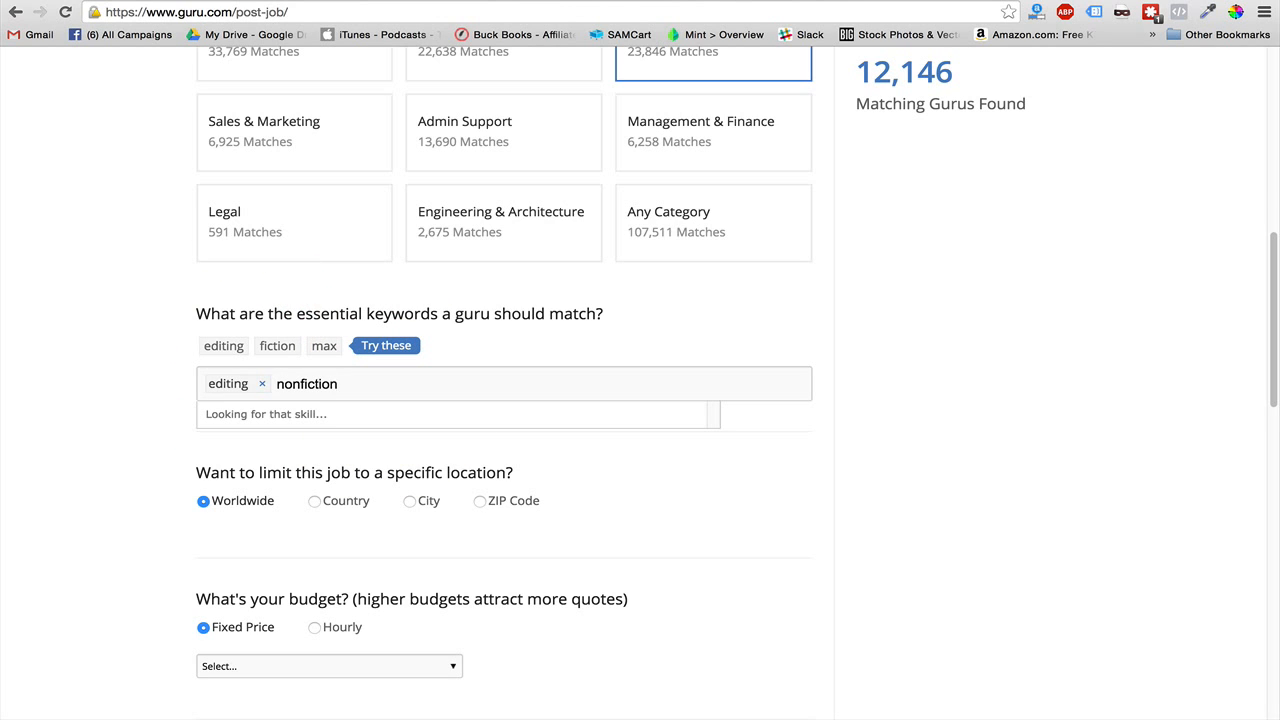
{"action": "key", "text": "Return"}
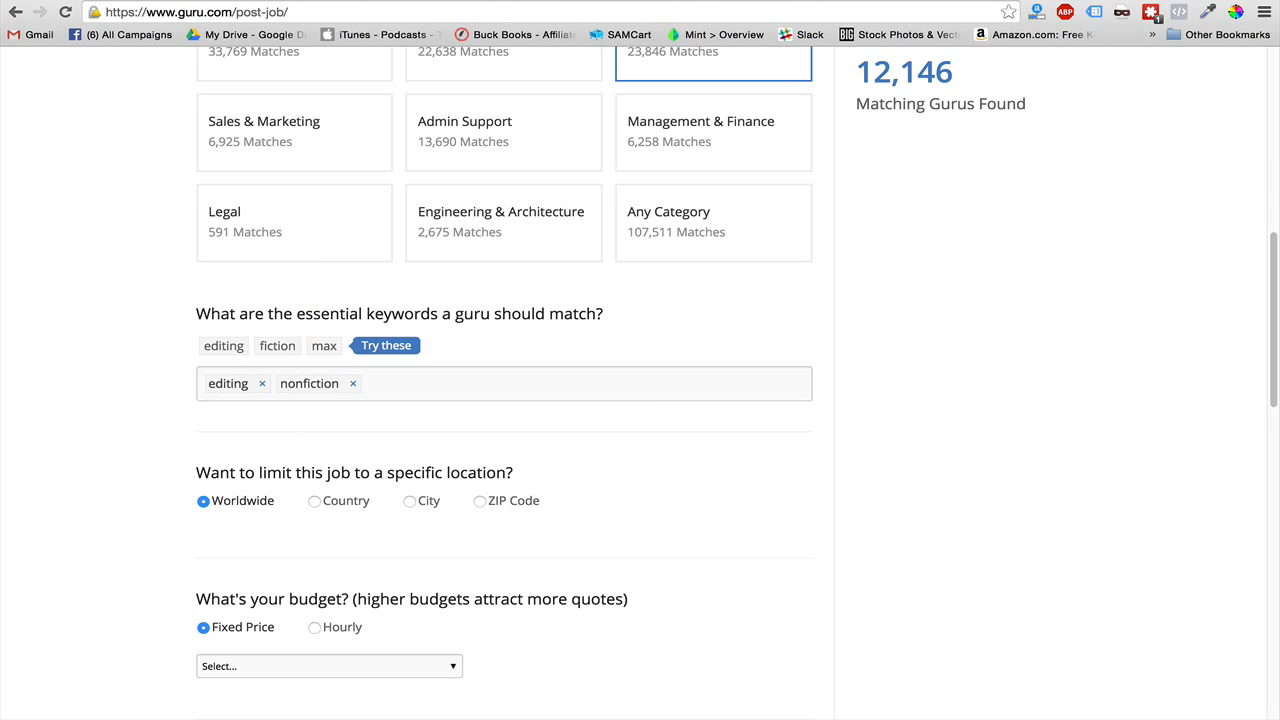
{"action": "type", "text": "non-fiction"}
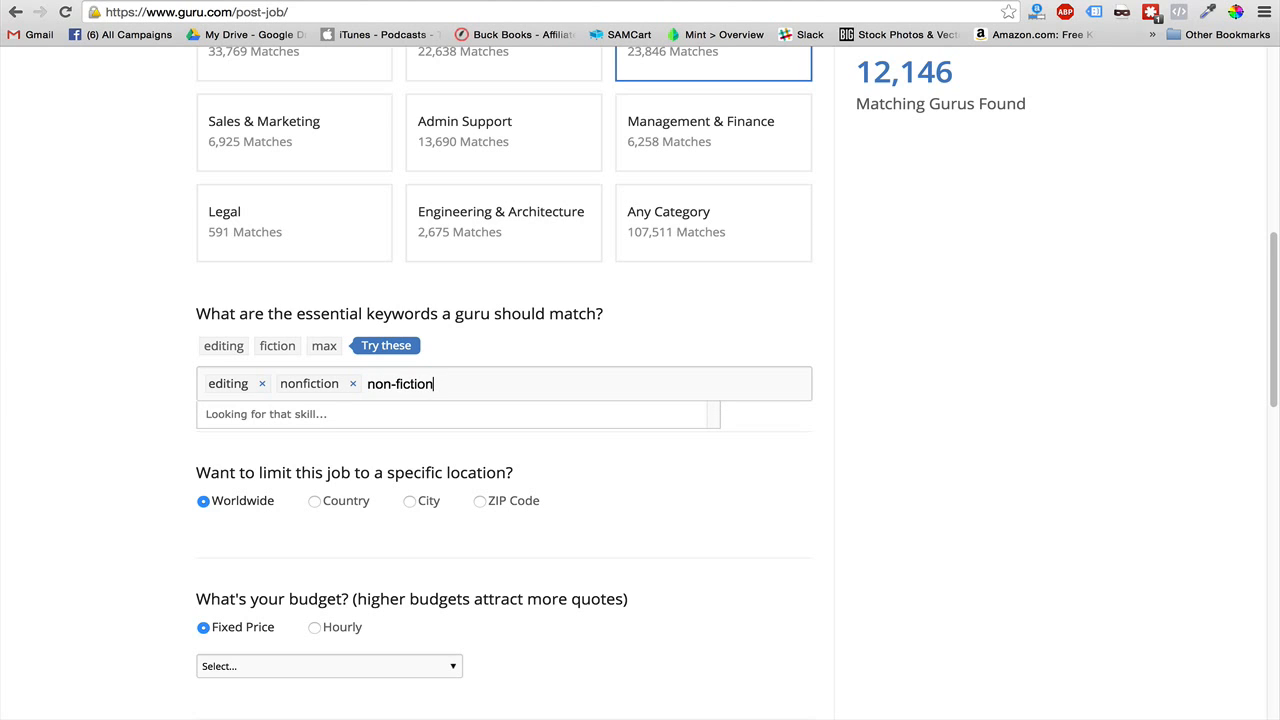
{"action": "key", "text": "Return"}
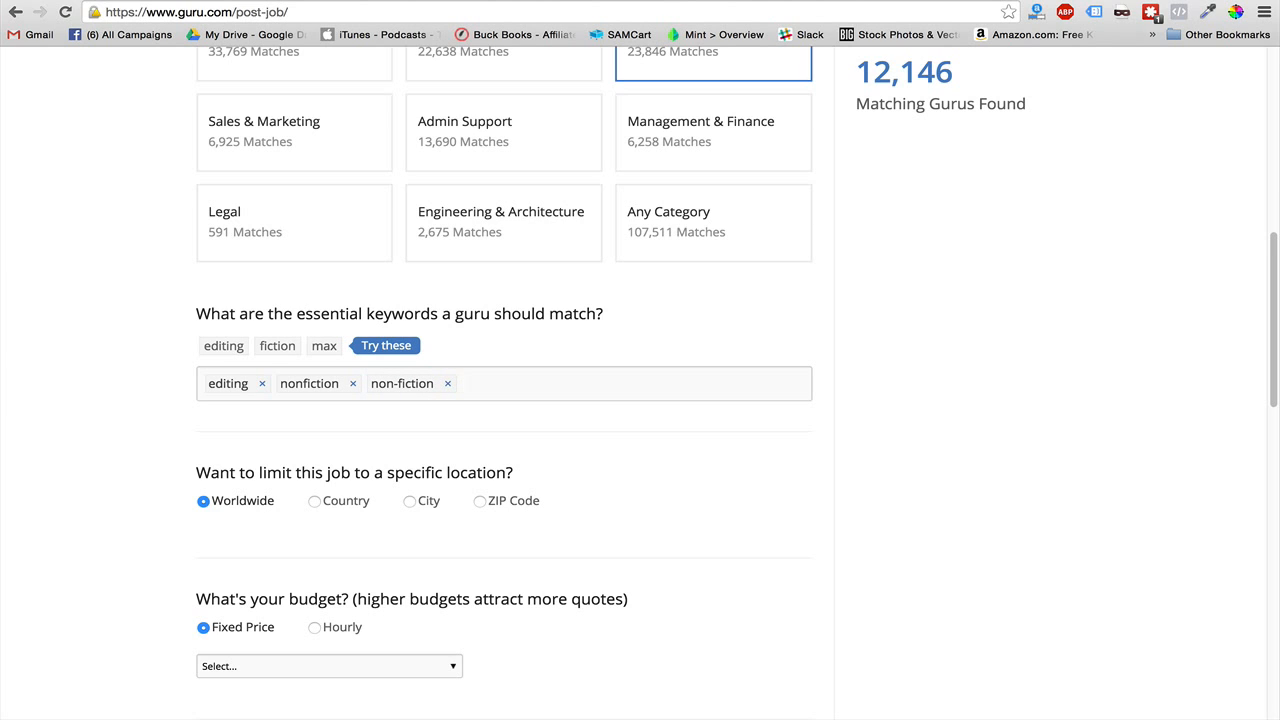
{"action": "type", "text": "fiction"}
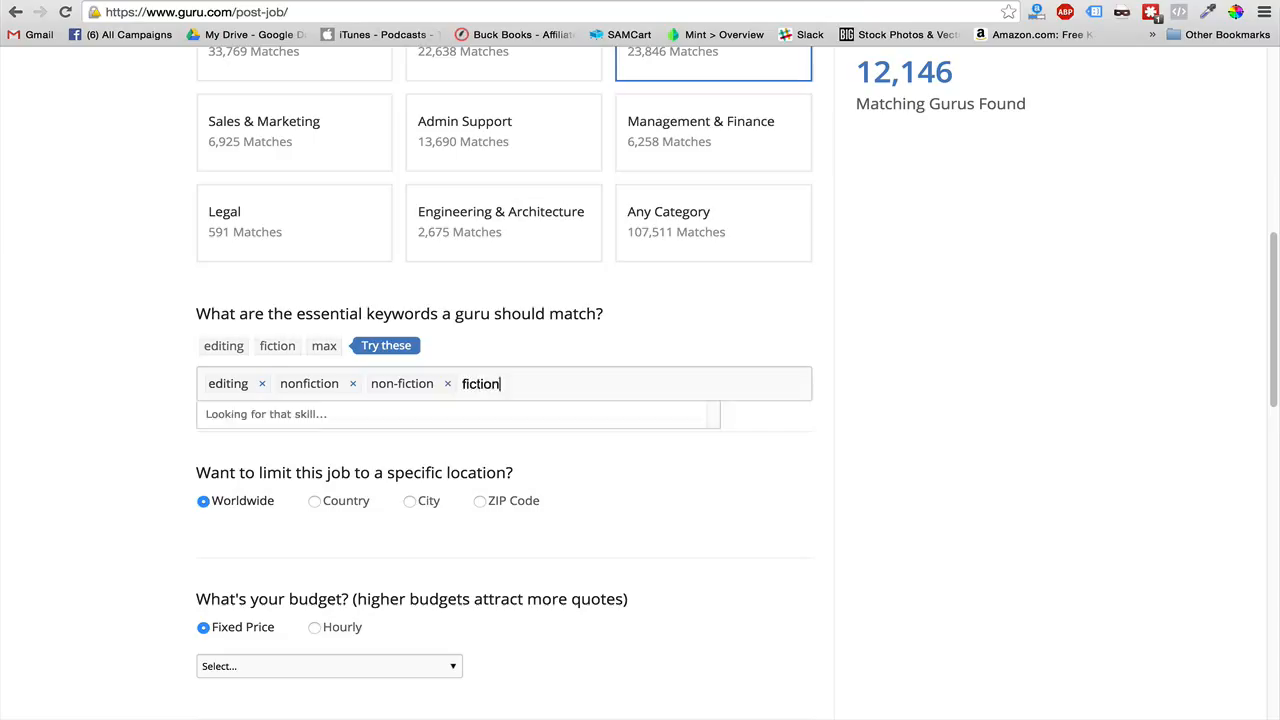
{"action": "key", "text": "Return"}
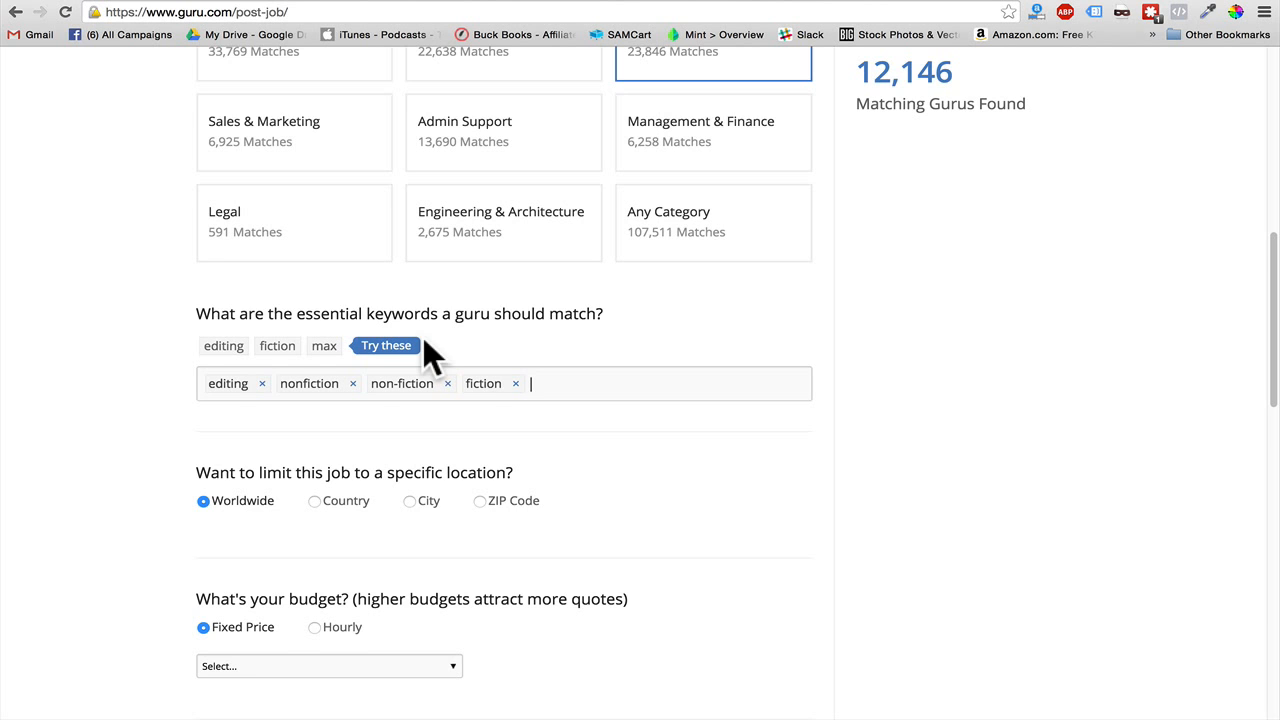
Review the job's location limits and the budget ranges offered for a fixed-price job.
{"action": "scroll", "coordinate": [441, 411], "scroll_direction": "down", "scroll_amount": 4}
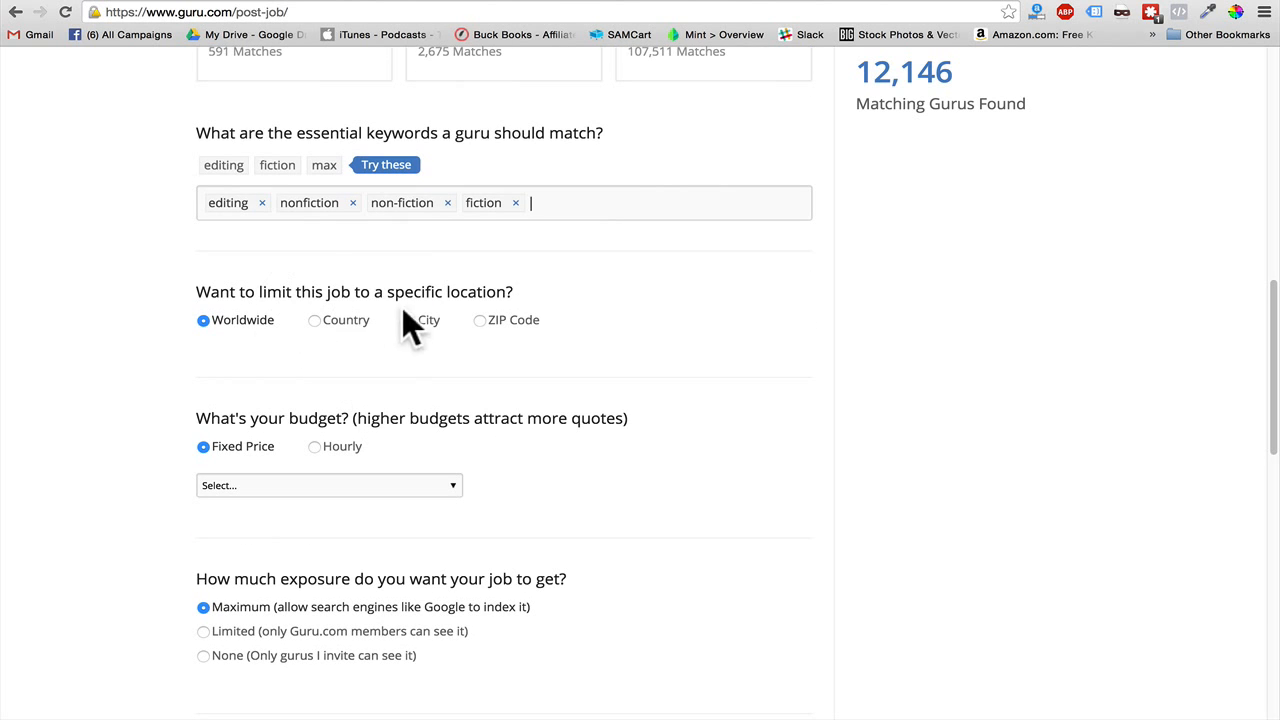
{"action": "scroll", "coordinate": [424, 324], "scroll_direction": "up", "scroll_amount": 1}
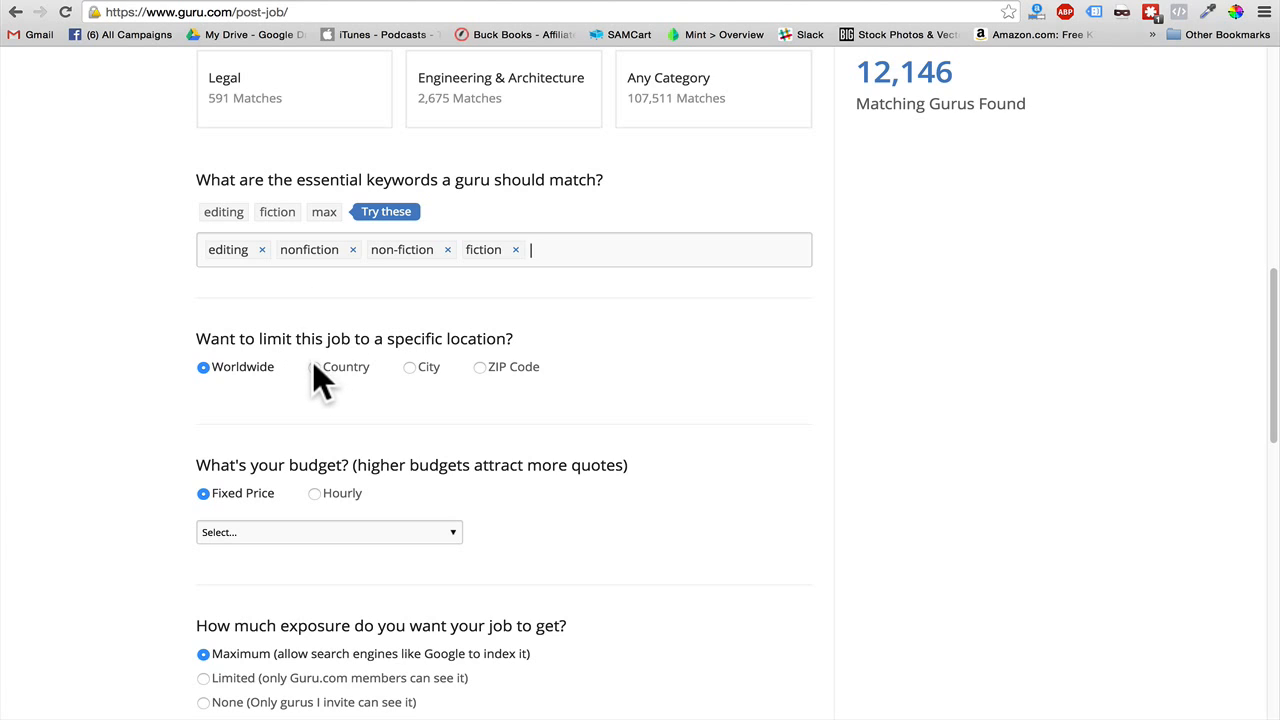
{"action": "scroll", "coordinate": [371, 457], "scroll_direction": "down", "scroll_amount": 5}
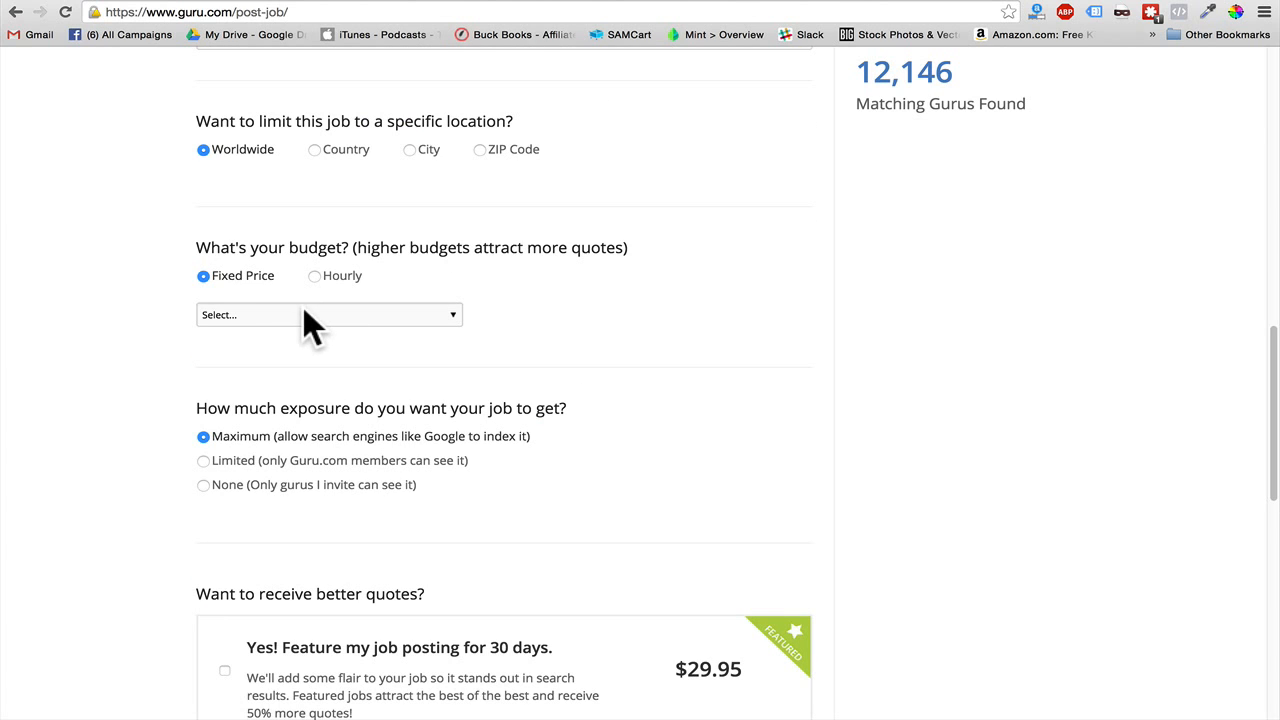
{"action": "left_click", "coordinate": [305, 312]}
{"action": "left_click", "coordinate": [304, 312]}
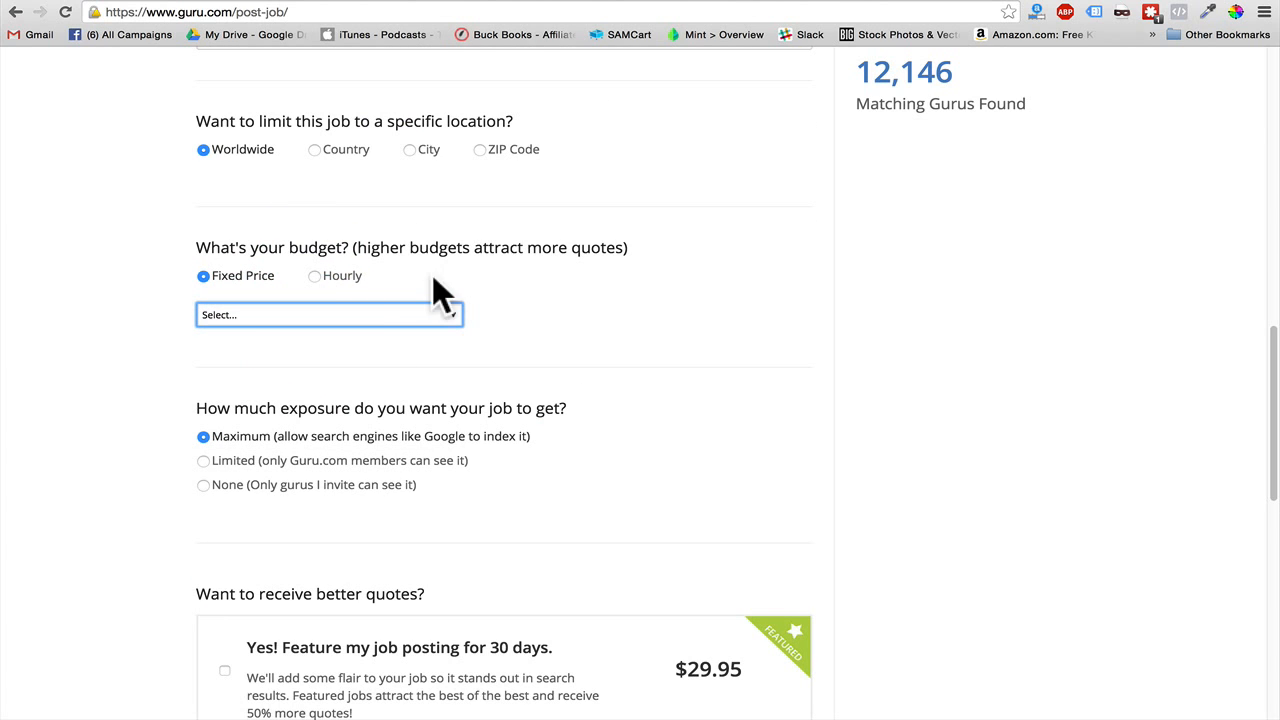
{"action": "left_click", "coordinate": [391, 310]}
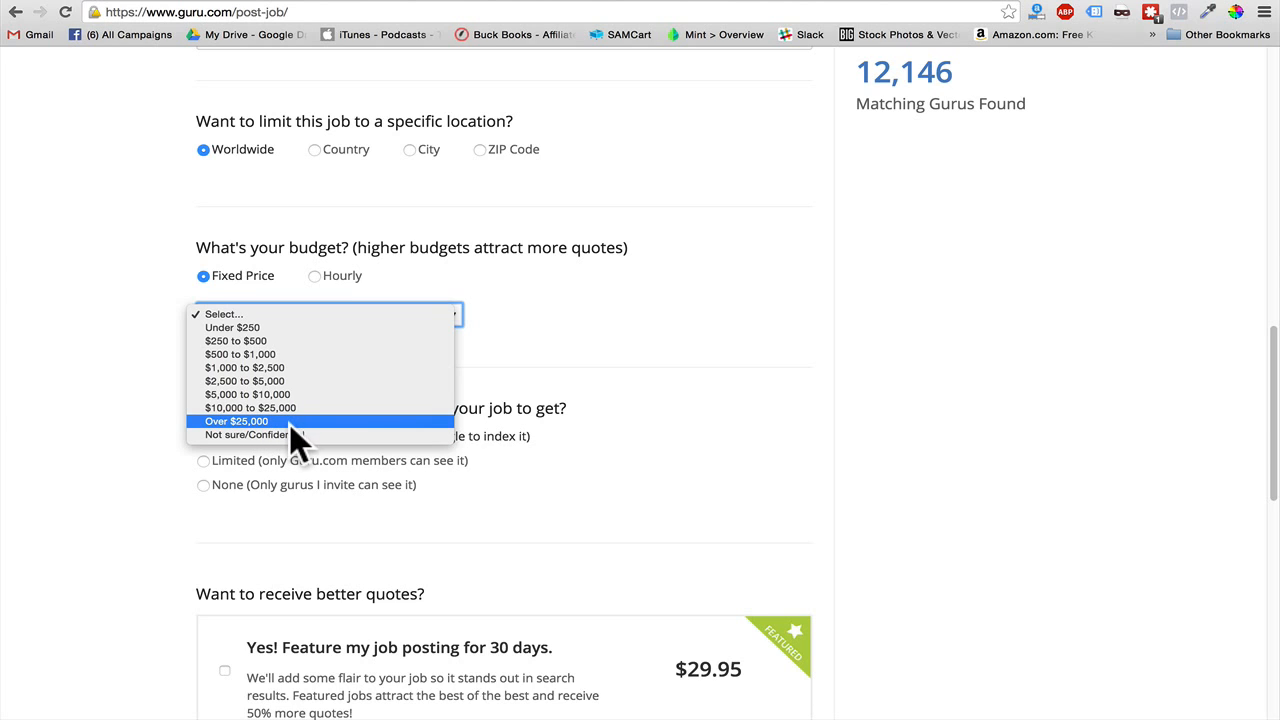
{"action": "left_click", "coordinate": [538, 347]}
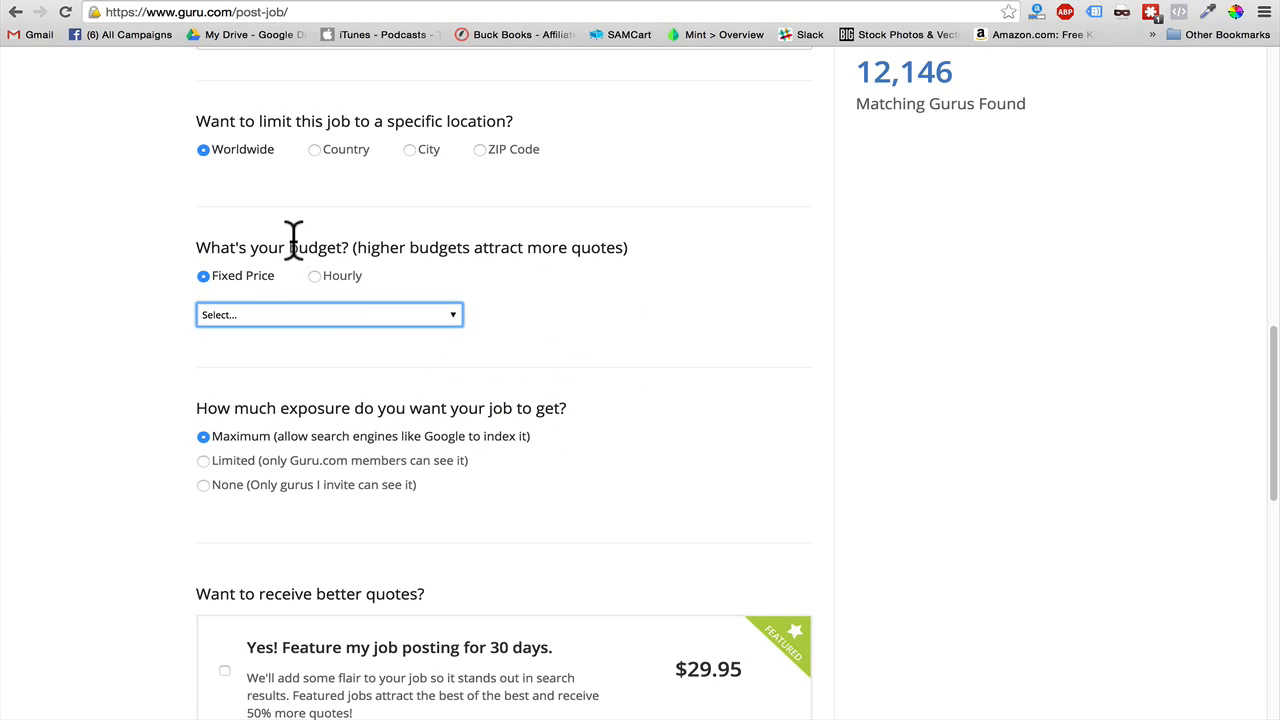
{"action": "left_click", "coordinate": [284, 313]}
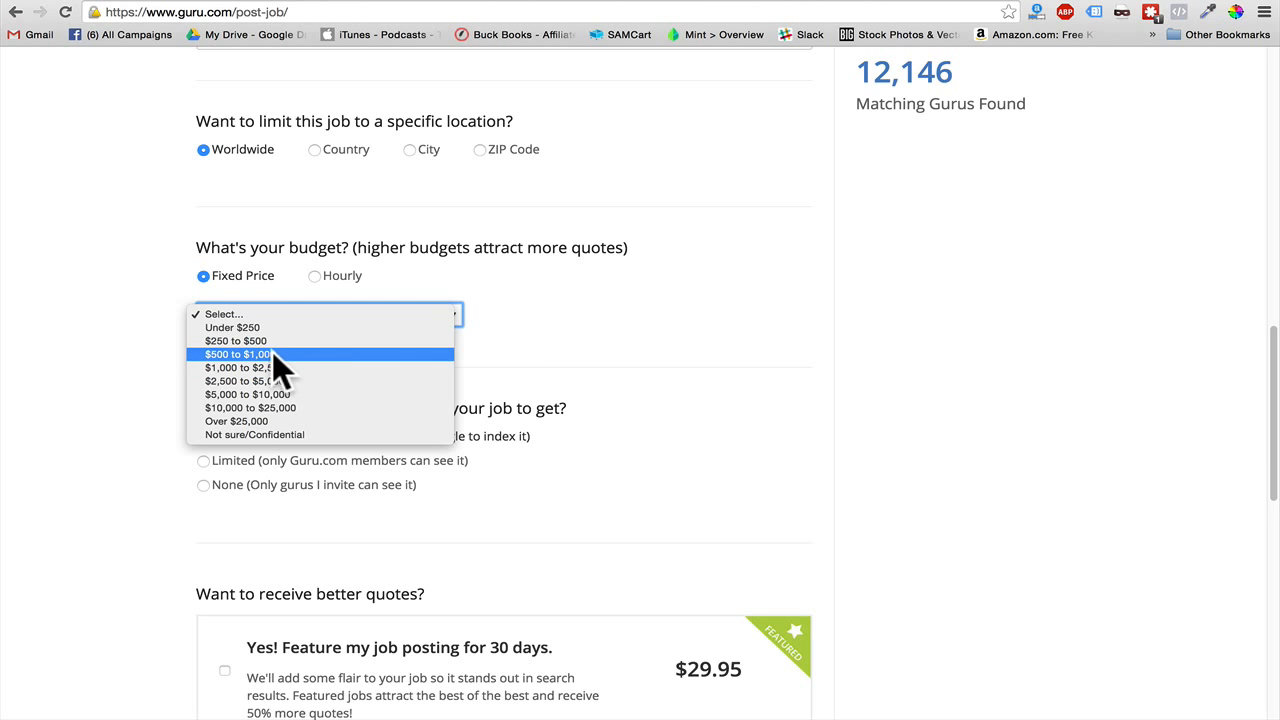
{"action": "left_click", "coordinate": [590, 355]}
{"action": "scroll", "coordinate": [351, 314], "scroll_direction": "down", "scroll_amount": 1}
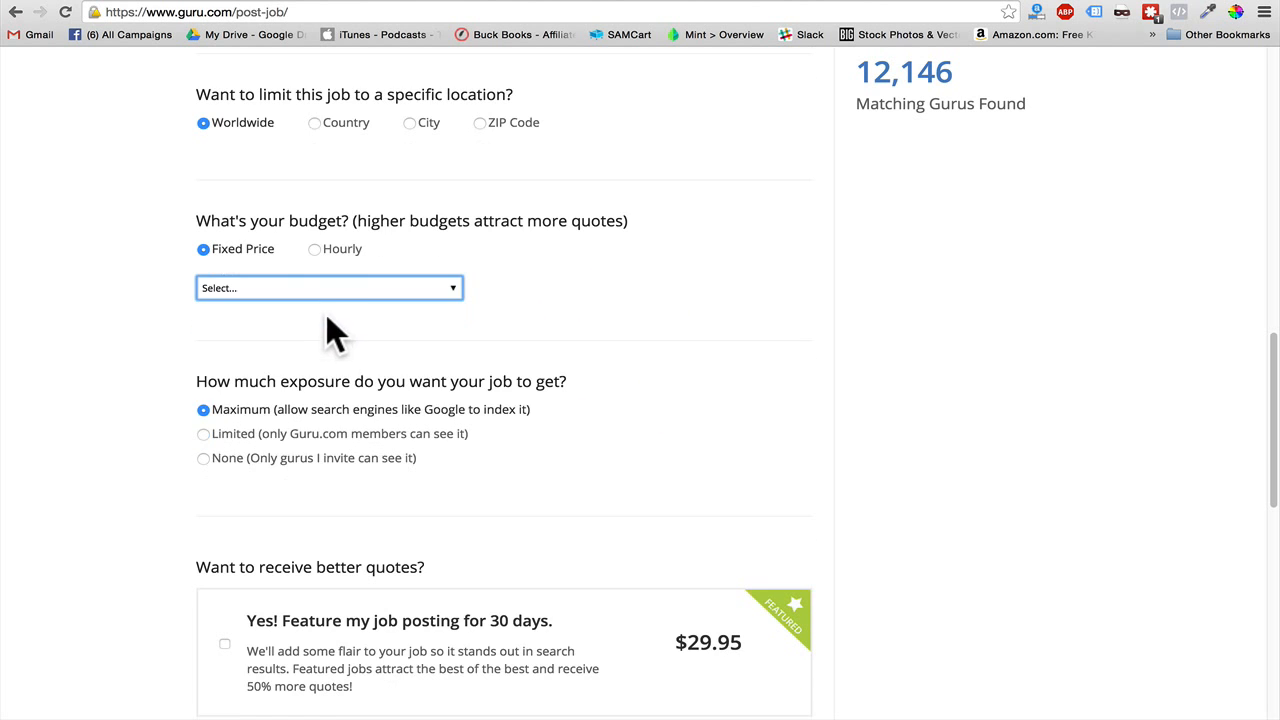
{"action": "left_click", "coordinate": [345, 294]}
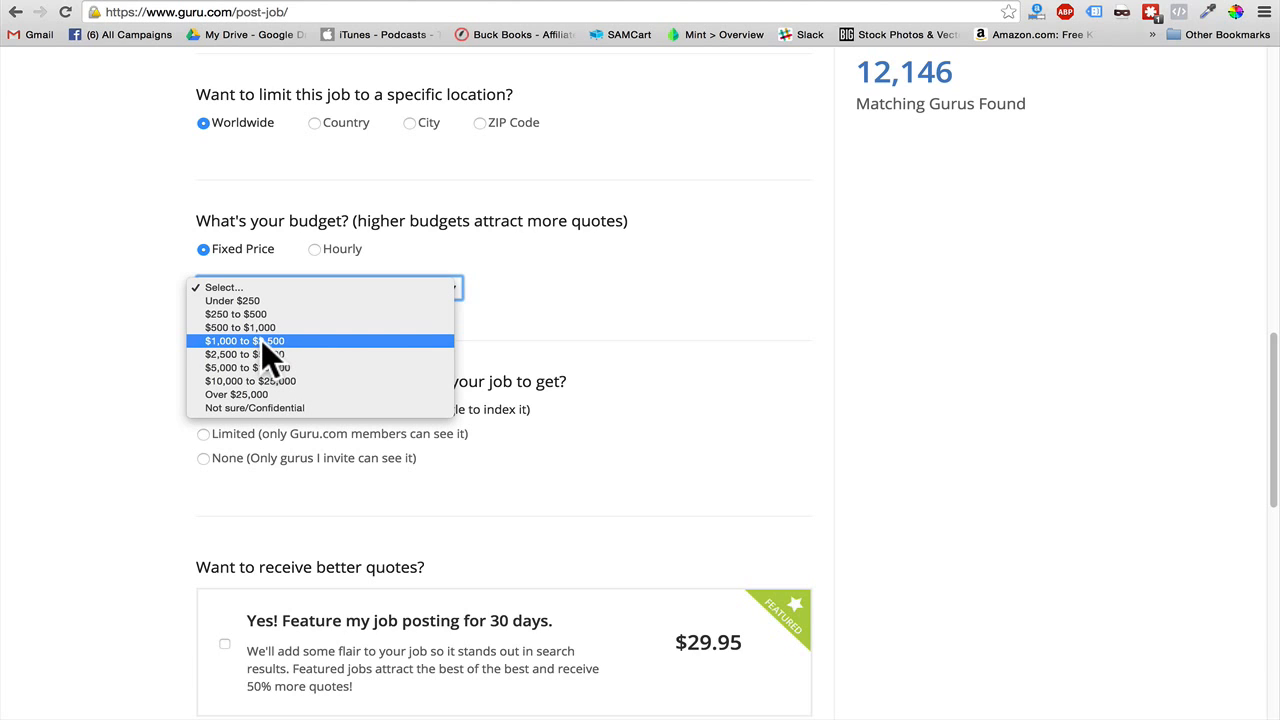
{"action": "left_click", "coordinate": [545, 342]}
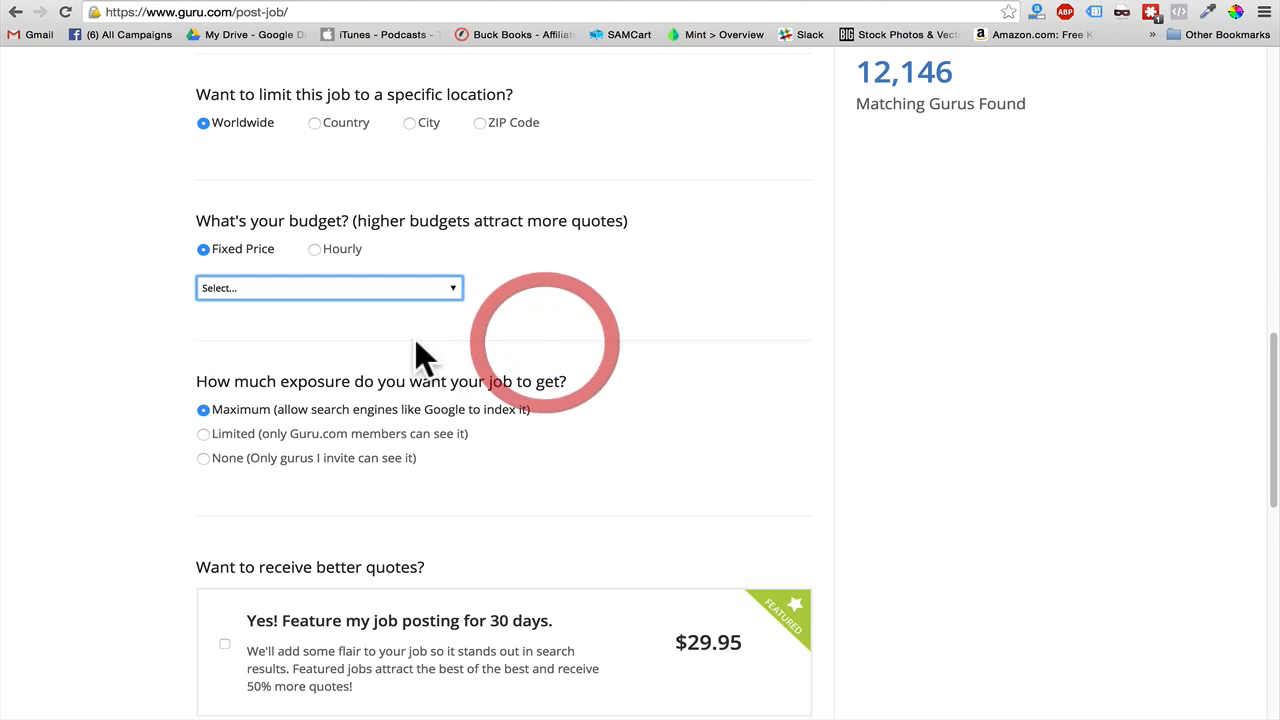
{"action": "scroll", "coordinate": [415, 339], "scroll_direction": "down", "scroll_amount": 1}
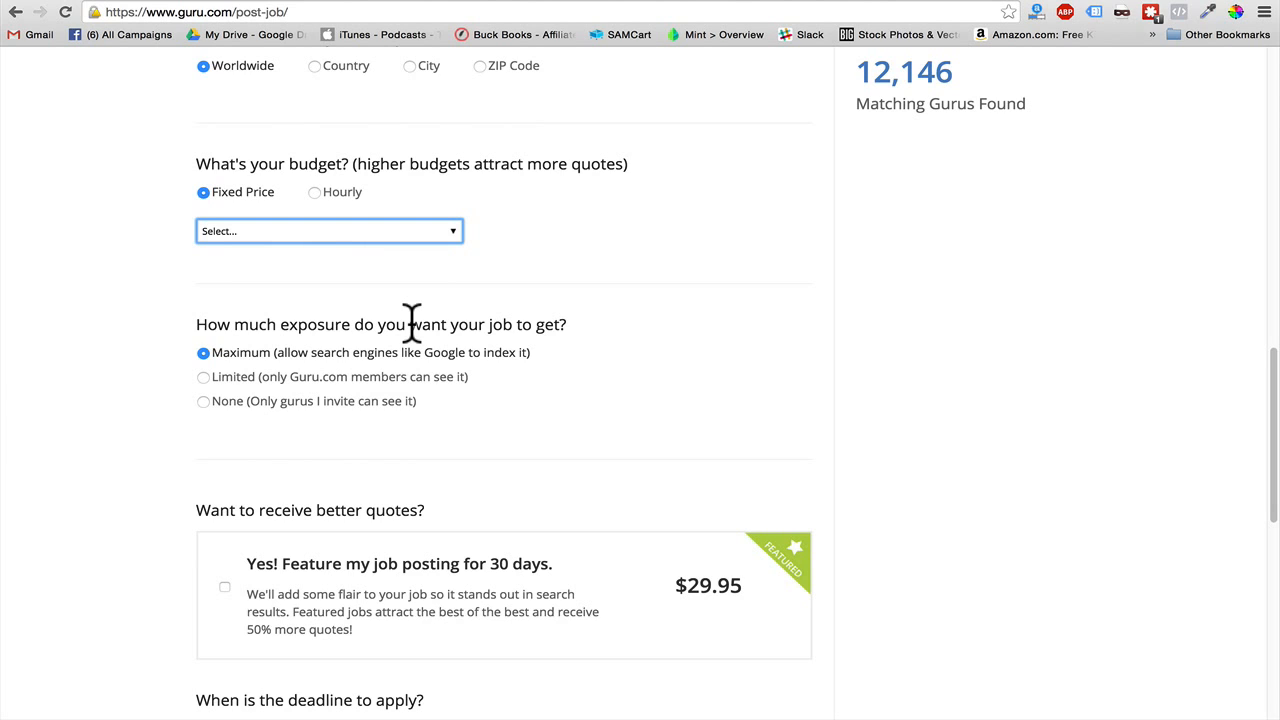
Review the job's exposure options and the paid offer to feature the posting for 30 days.
{"action": "scroll", "coordinate": [350, 323], "scroll_direction": "down", "scroll_amount": 1}
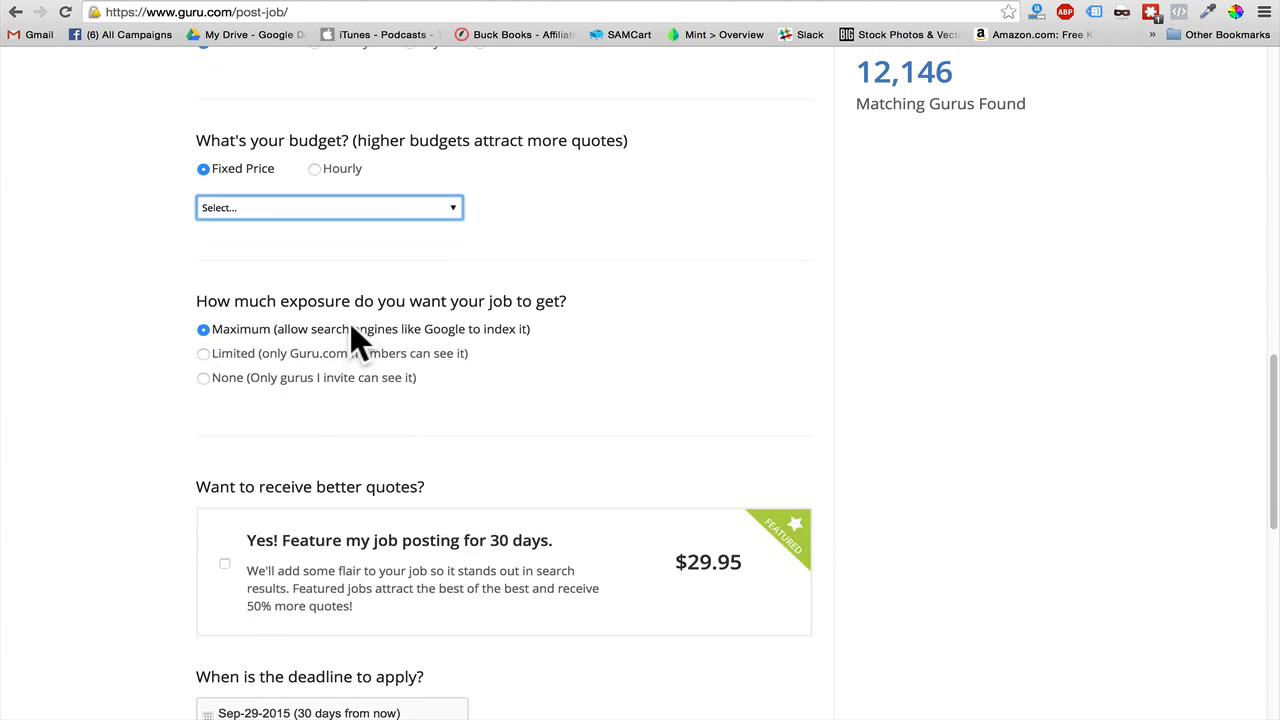
{"action": "scroll", "coordinate": [345, 320], "scroll_direction": "down", "scroll_amount": 3}
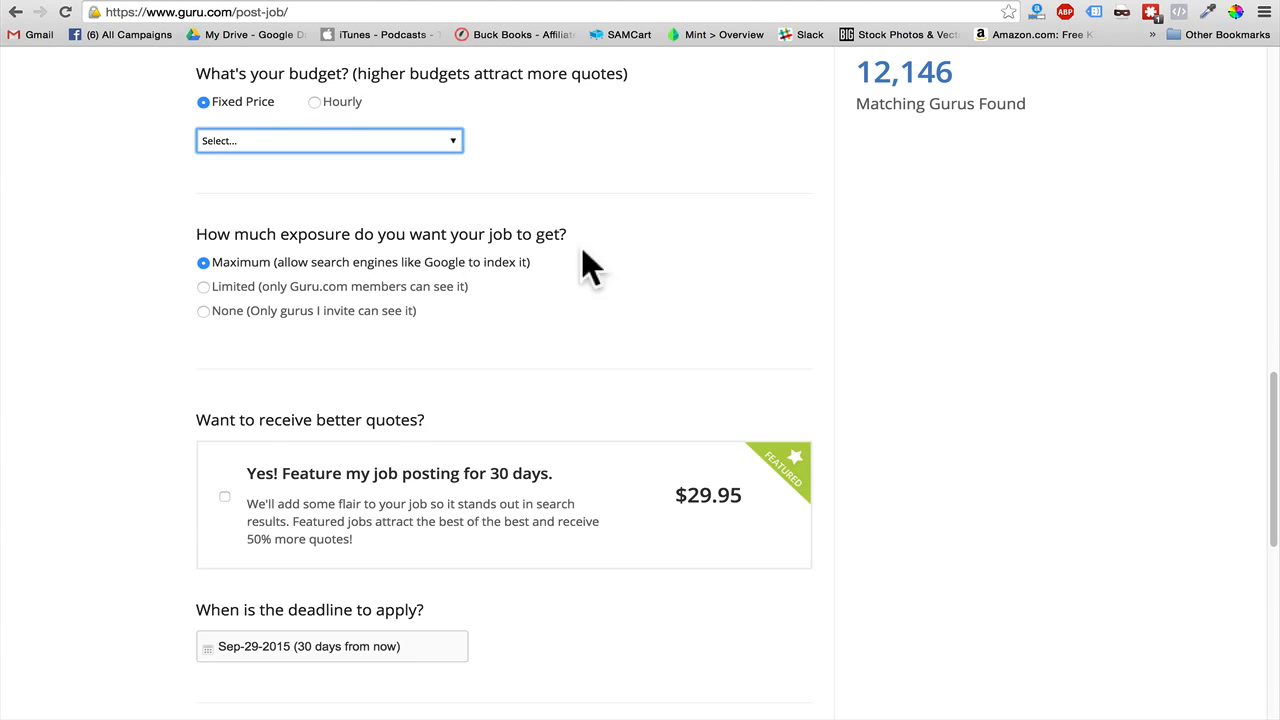
{"action": "scroll", "coordinate": [566, 277], "scroll_direction": "down", "scroll_amount": 2}
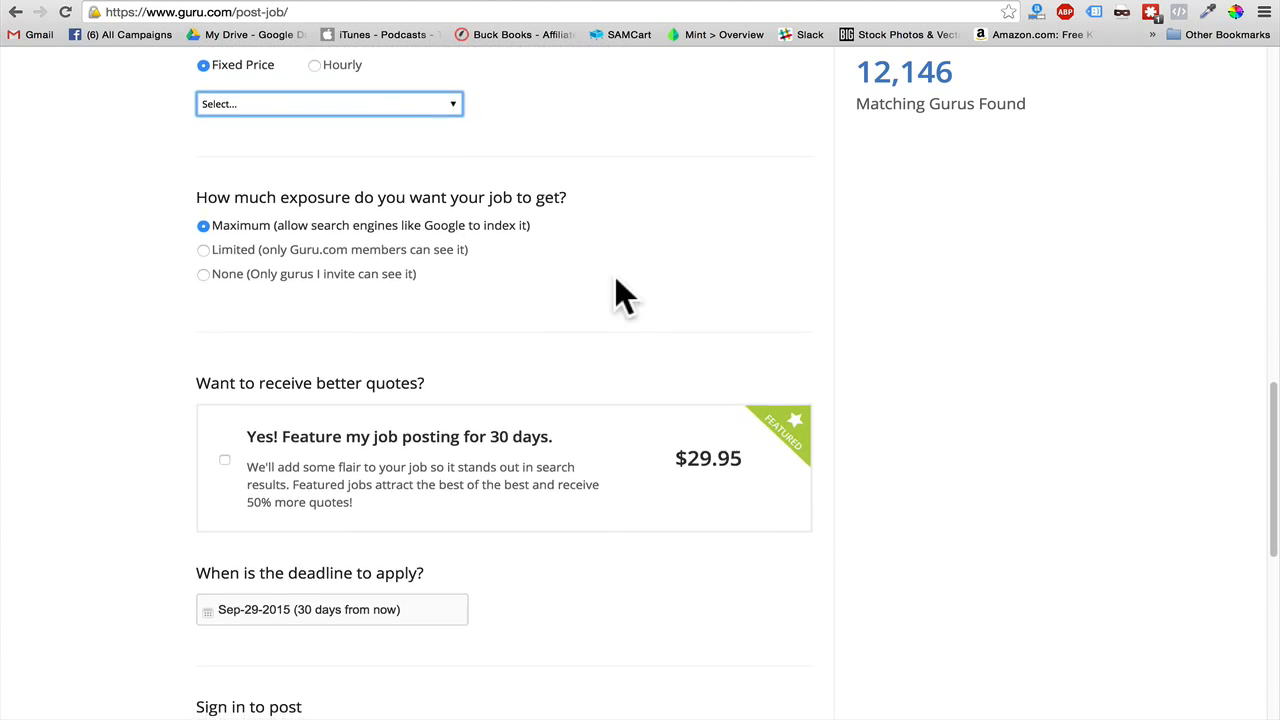
{"action": "scroll", "coordinate": [600, 295], "scroll_direction": "down", "scroll_amount": 6}
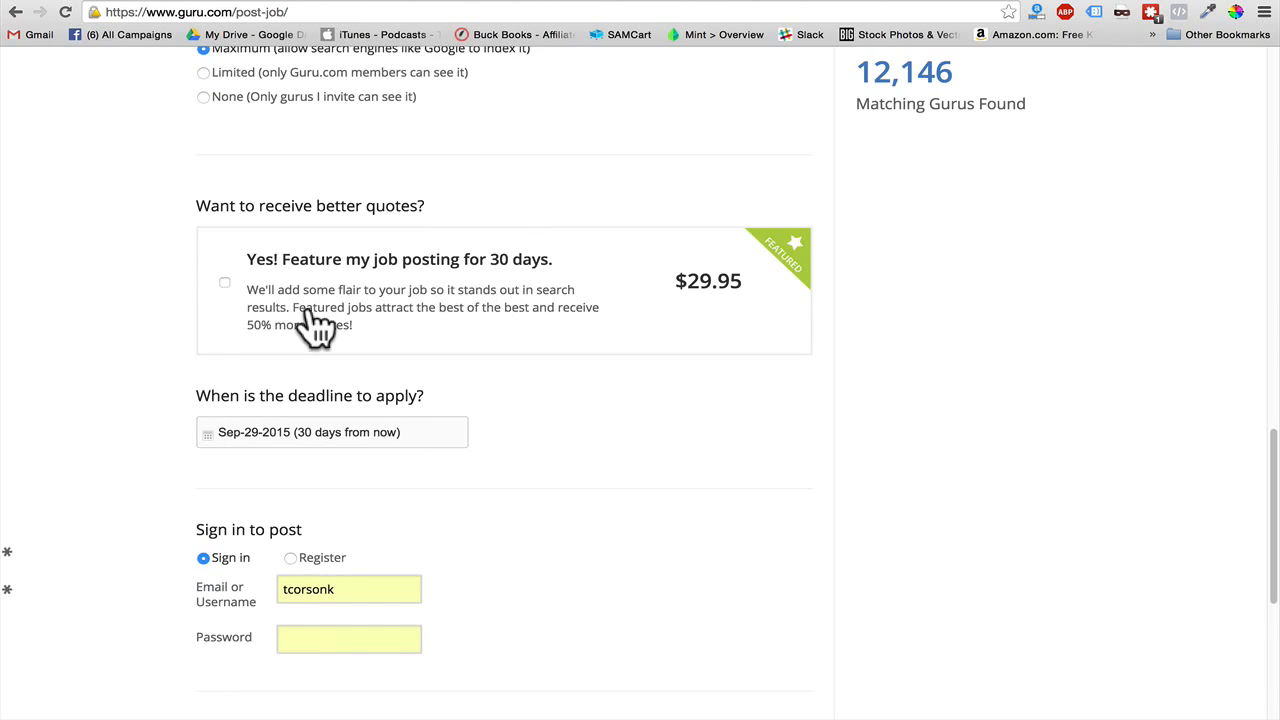
{"action": "scroll", "coordinate": [330, 300], "scroll_direction": "down", "scroll_amount": 1}
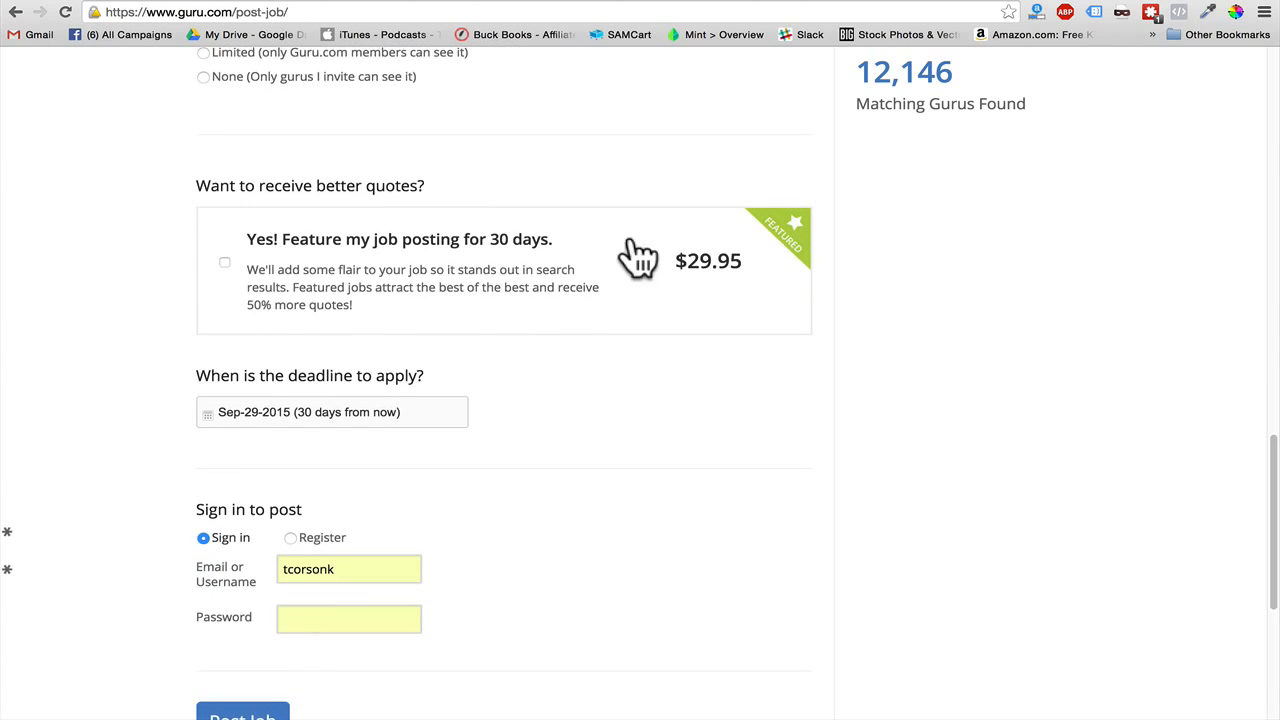
{"action": "scroll", "coordinate": [630, 247], "scroll_direction": "up", "scroll_amount": 1}
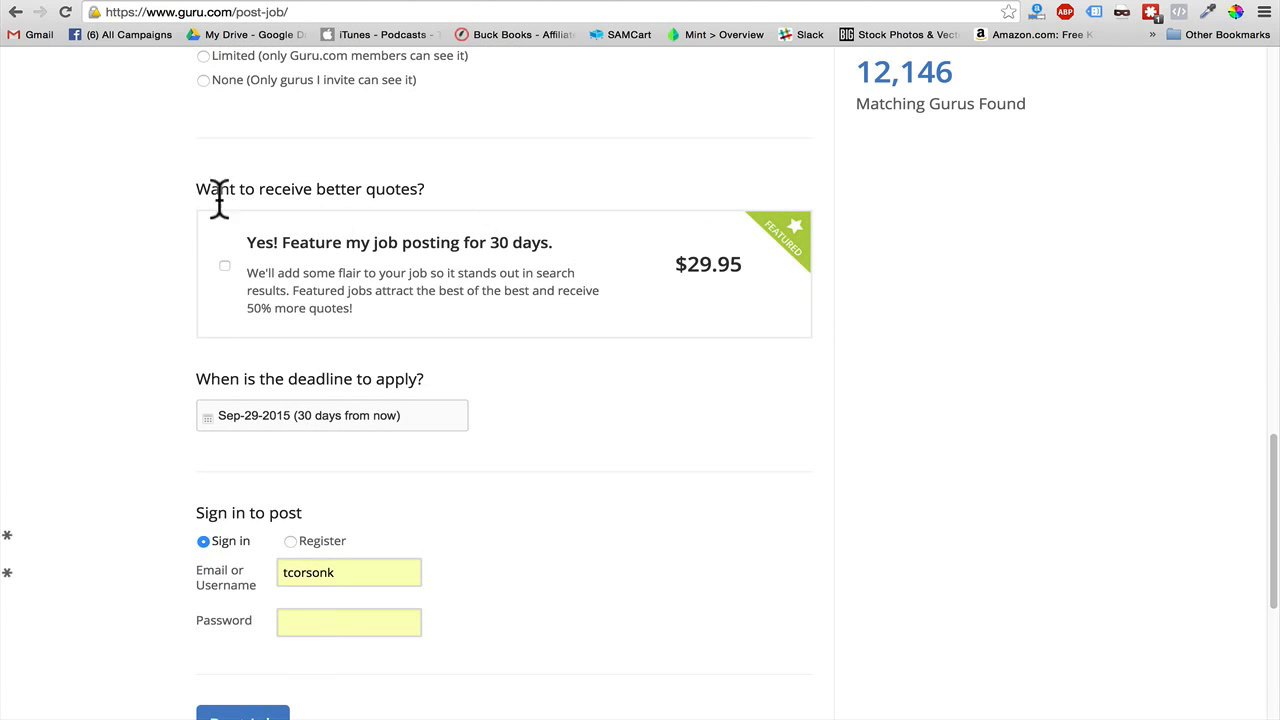
{"action": "scroll", "coordinate": [449, 350], "scroll_direction": "down", "scroll_amount": 1}
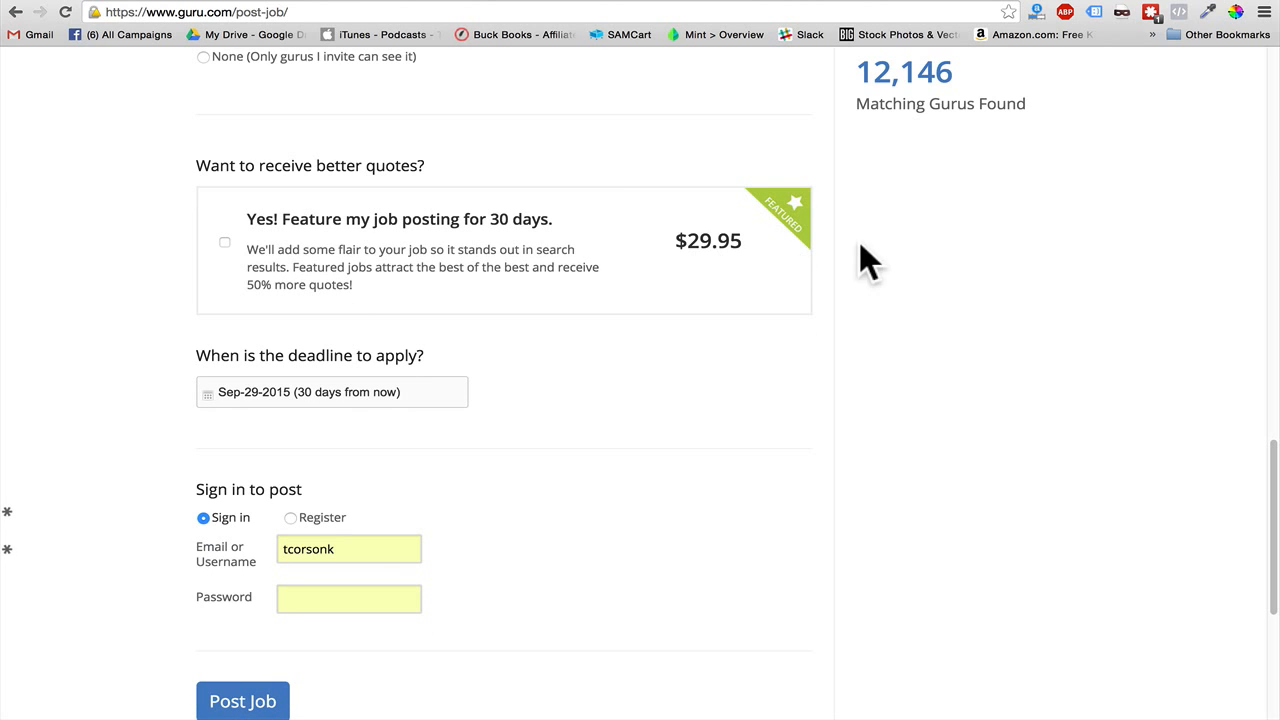
Choose to register a new account instead of signing in to post the job.
{"action": "scroll", "coordinate": [480, 303], "scroll_direction": "down", "scroll_amount": 3}
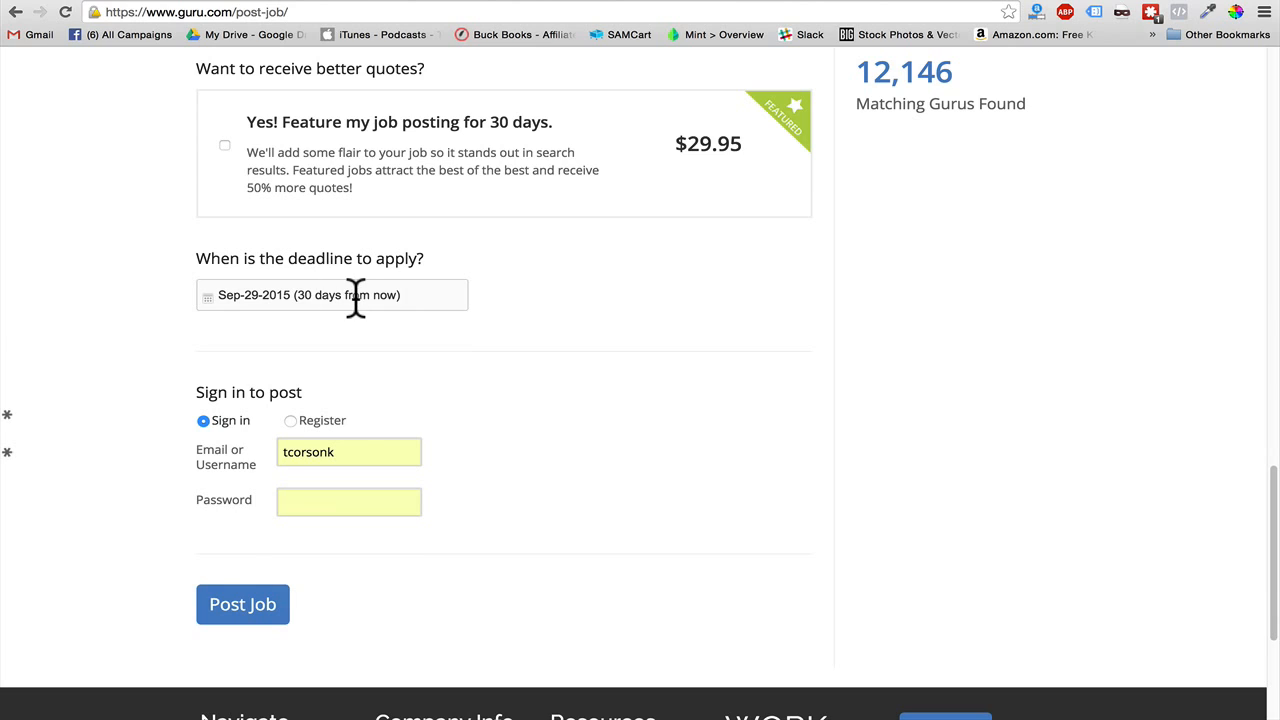
{"action": "left_click", "coordinate": [290, 420]}
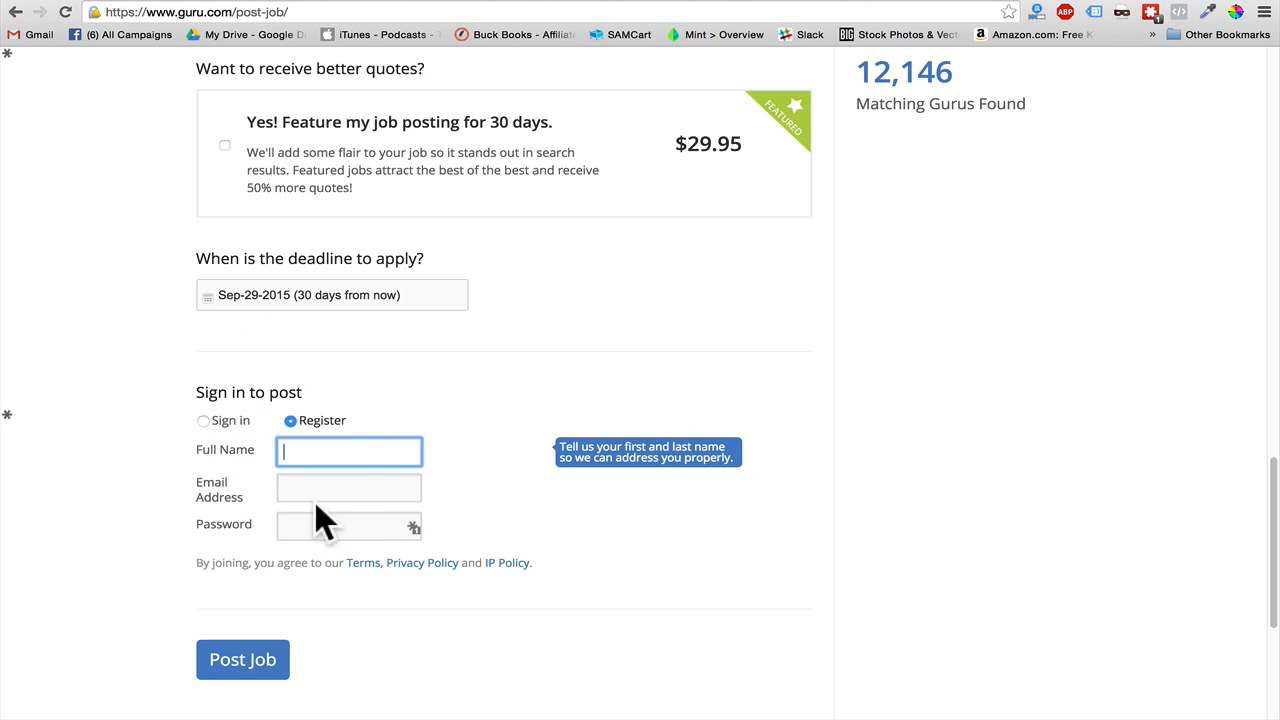